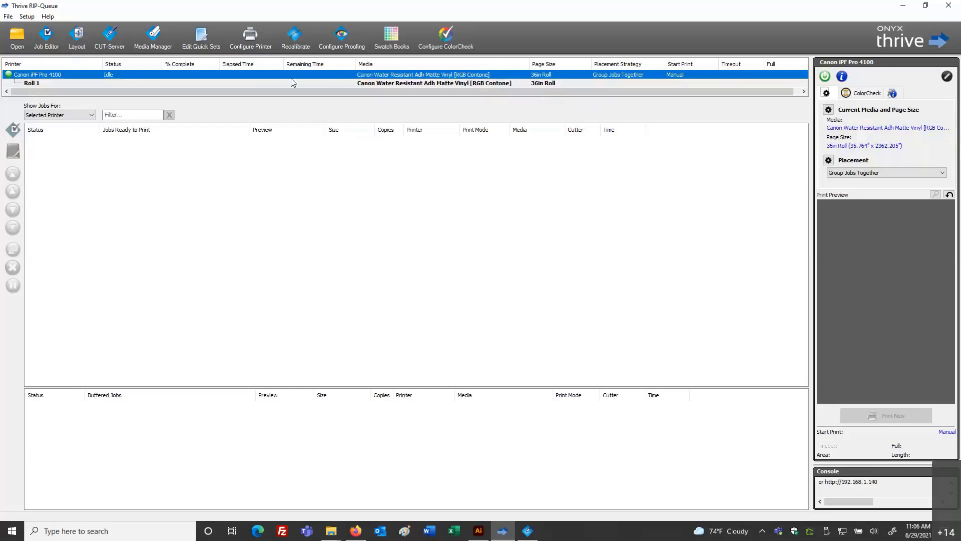
- Open the configuration of the Canon iPF Pro 4100 printer and start a new quick set
{"action": "left_click", "coordinate": [249, 40]}
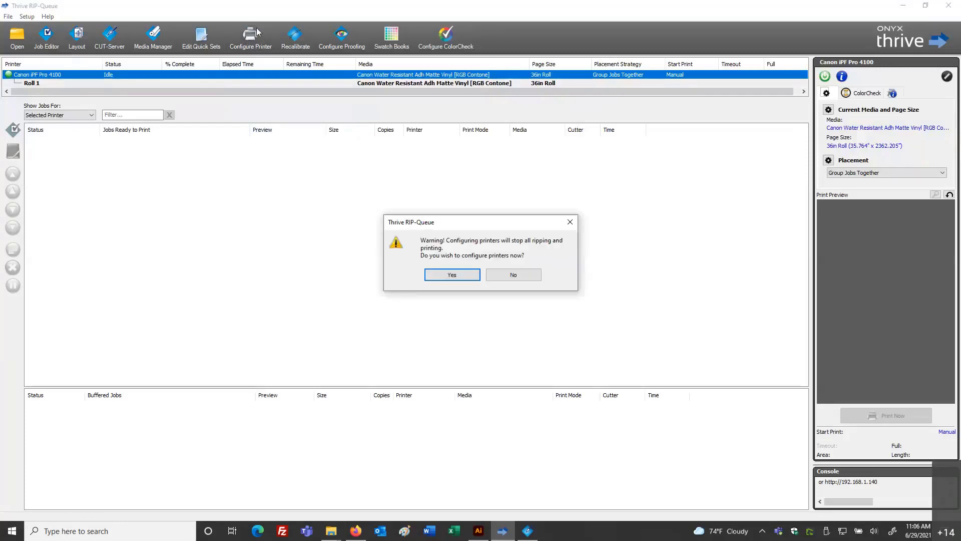
{"action": "left_click", "coordinate": [429, 277]}
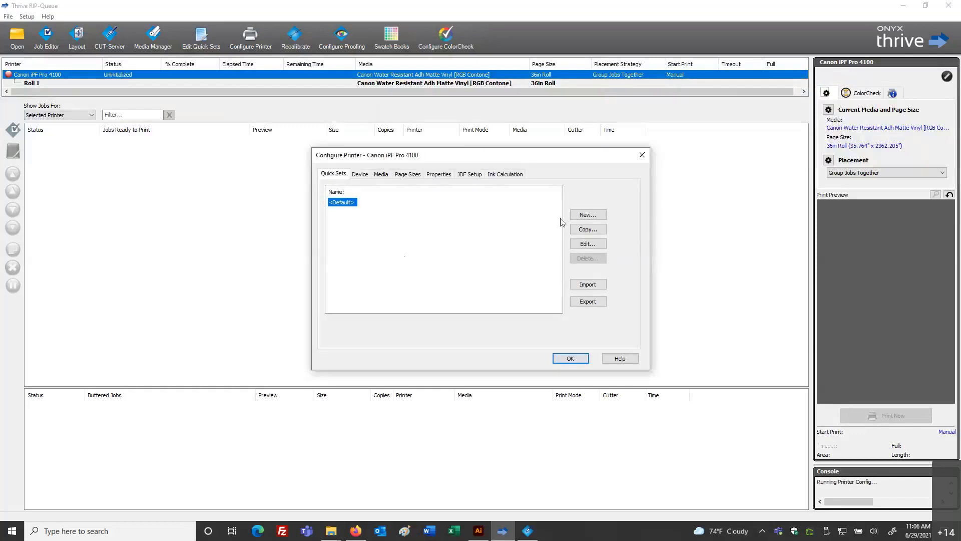
{"action": "left_click", "coordinate": [581, 216]}
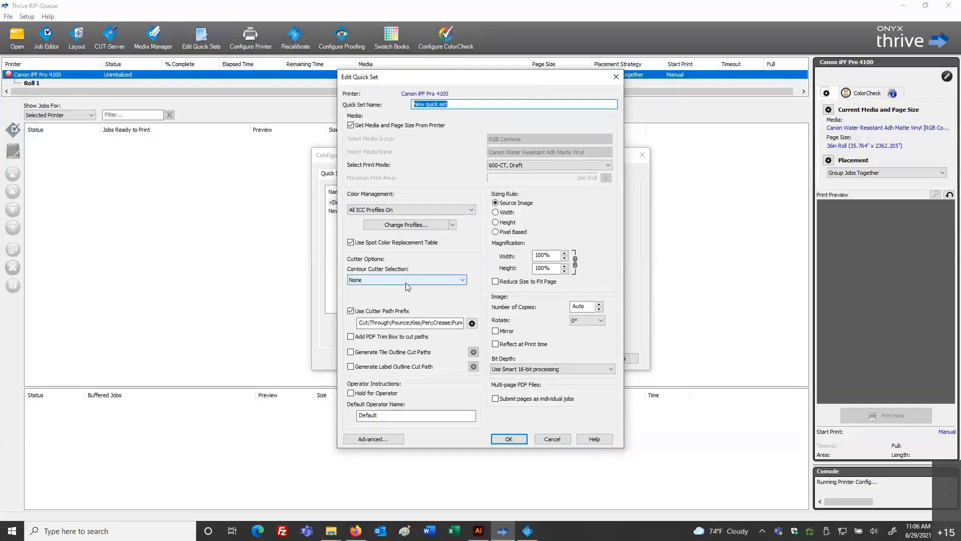
- Select Graphtec Cutter as the contour cutter and name the quick set "Graphtec cutter"
{"action": "left_click", "coordinate": [464, 279]}
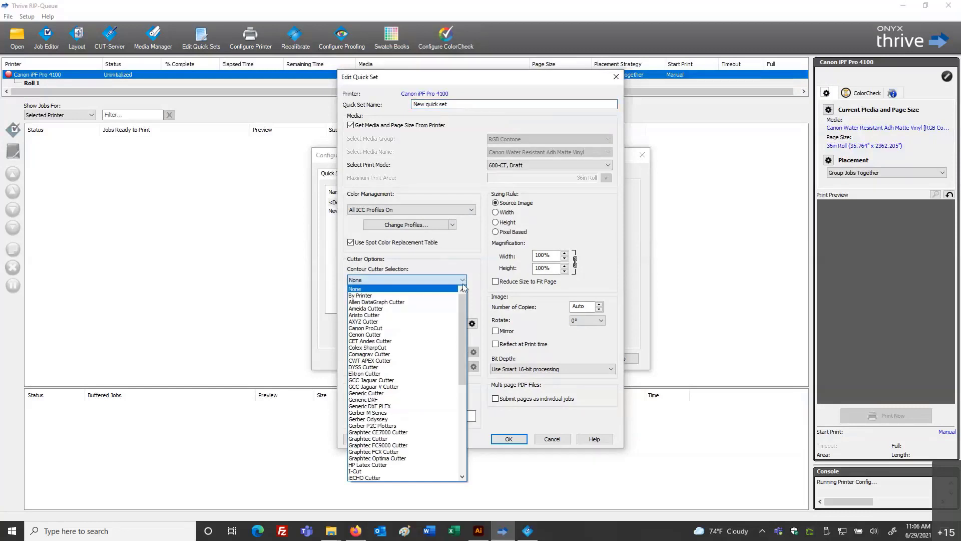
{"action": "mouse_move", "coordinate": [463, 301]}
{"action": "left_mouse_down"}
{"action": "mouse_move", "coordinate": [467, 420]}
{"action": "mouse_move", "coordinate": [477, 290]}
{"action": "left_mouse_up"}
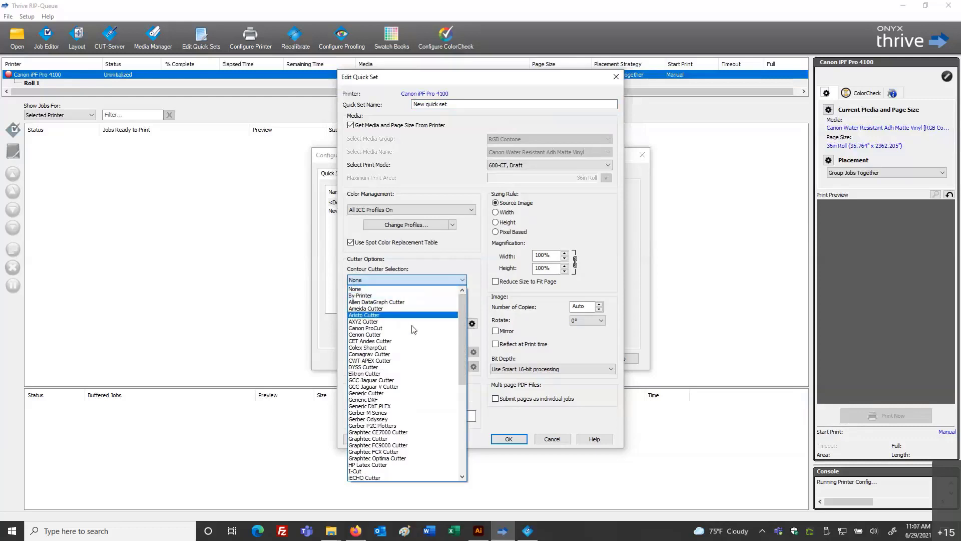
{"action": "left_click", "coordinate": [403, 443]}
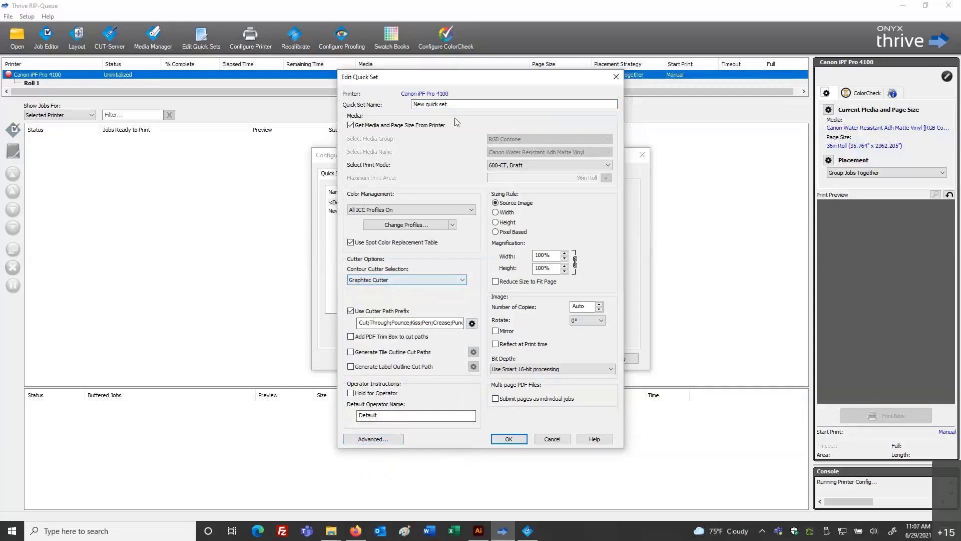
{"action": "left_click_drag", "start_coordinate": [448, 105], "coordinate": [406, 106]}
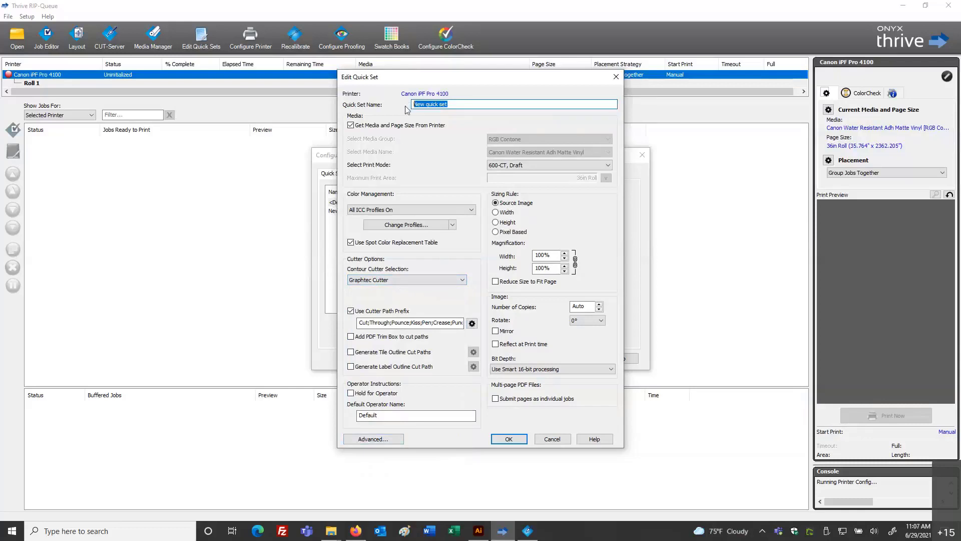
{"action": "type", "text": "Graphtec cutter"}
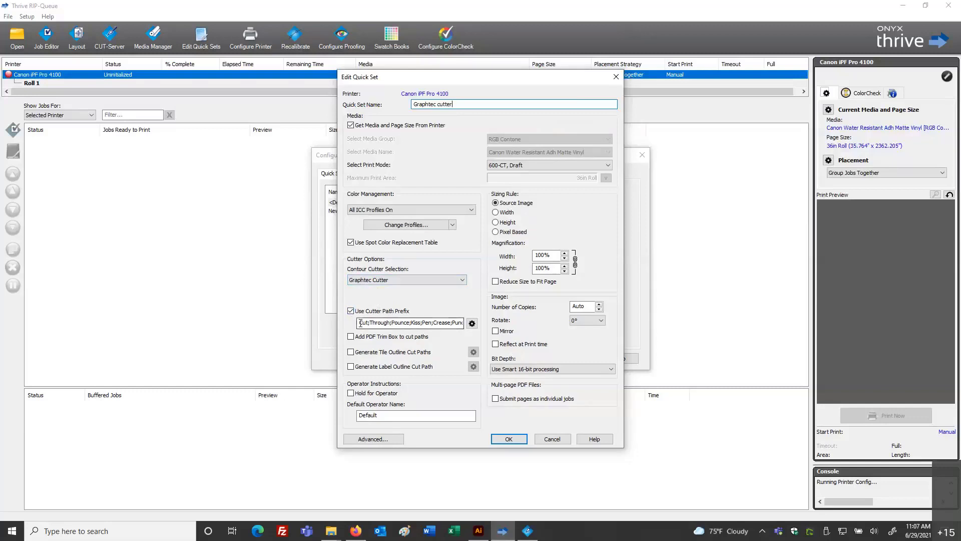
{"action": "left_click", "coordinate": [363, 284]}
{"action": "left_click", "coordinate": [363, 284]}
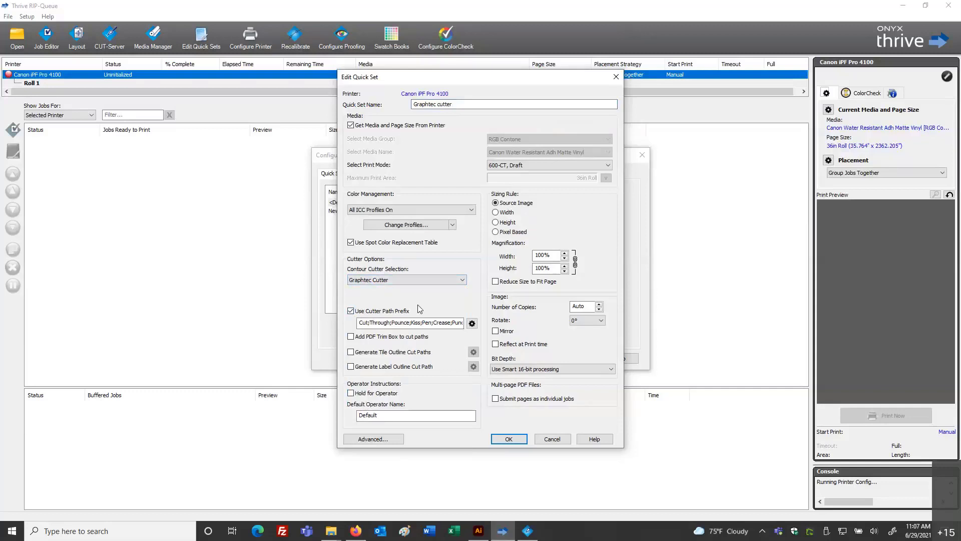
{"action": "left_click", "coordinate": [358, 281]}
{"action": "left_click", "coordinate": [358, 287]}
- Add the custom cut path prefix "CutContour" to the quick set's cutter path prefixes
{"action": "left_click", "coordinate": [471, 324]}
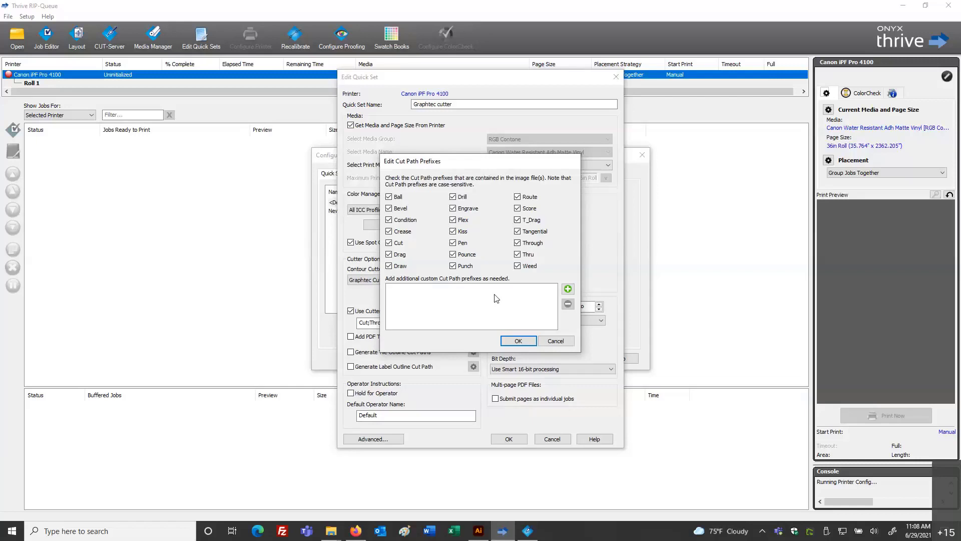
{"action": "left_click", "coordinate": [568, 289]}
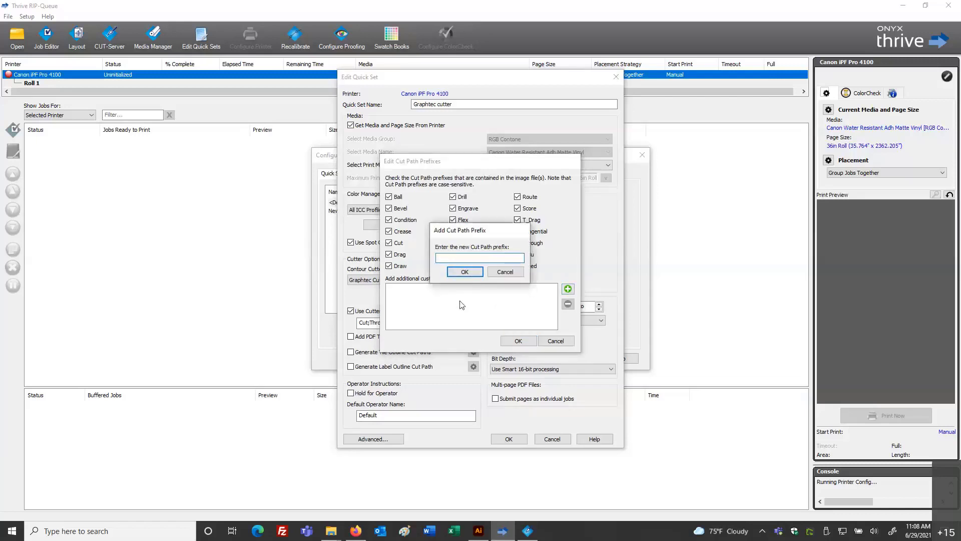
{"action": "type", "text": "CutContour"}
{"action": "left_click", "coordinate": [467, 272]}
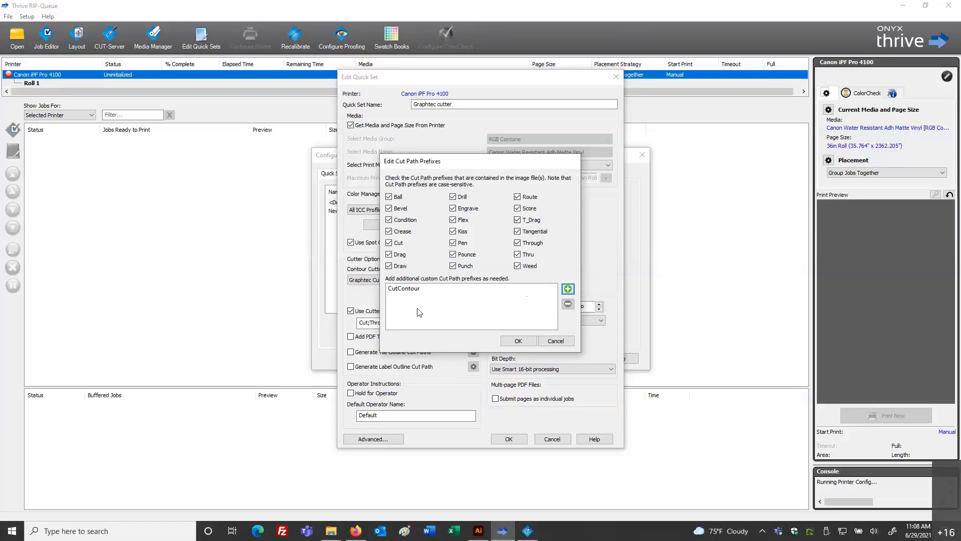
{"action": "left_click", "coordinate": [518, 342]}
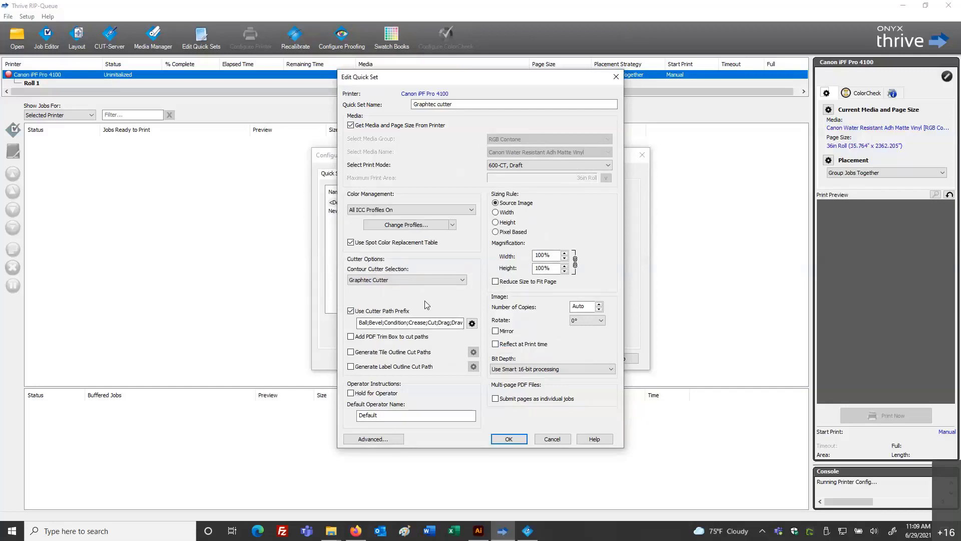
- Review the quick set's cut path prefixes and its contour cutter selection
{"action": "left_click", "coordinate": [471, 322]}
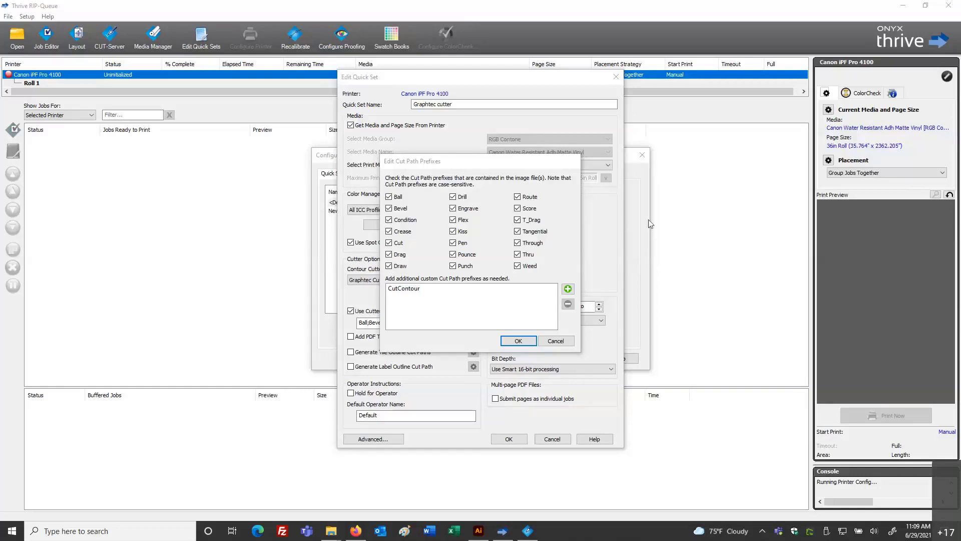
{"action": "left_click", "coordinate": [457, 173]}
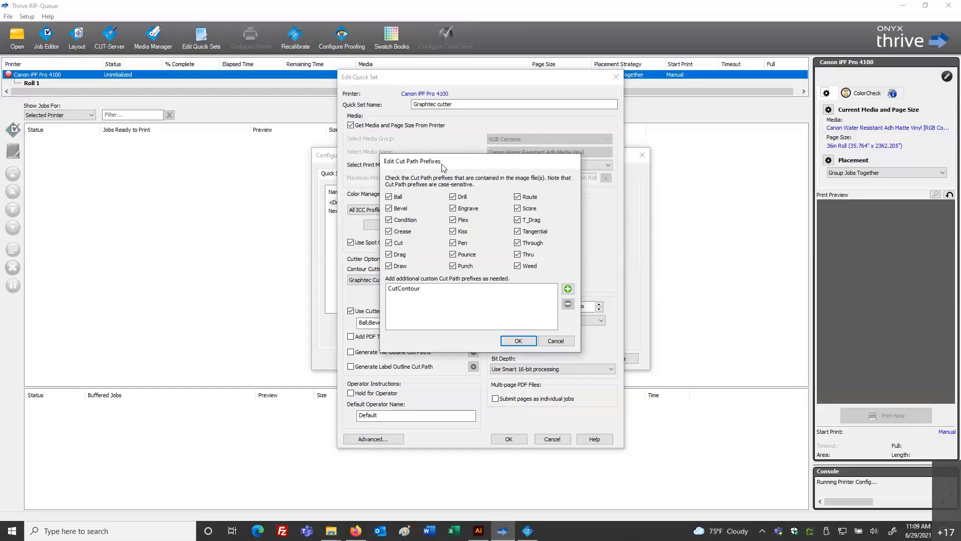
{"action": "left_click", "coordinate": [907, 153]}
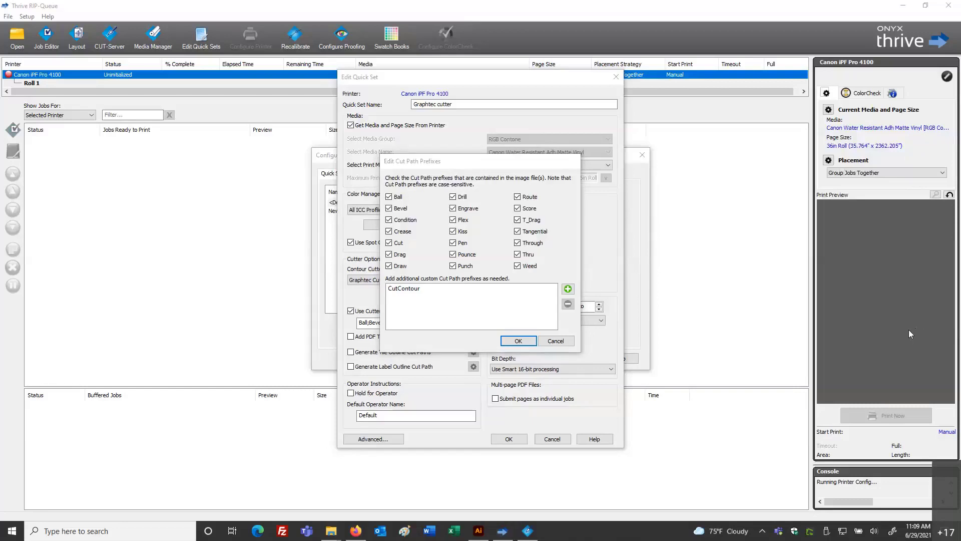
{"action": "left_click", "coordinate": [518, 340]}
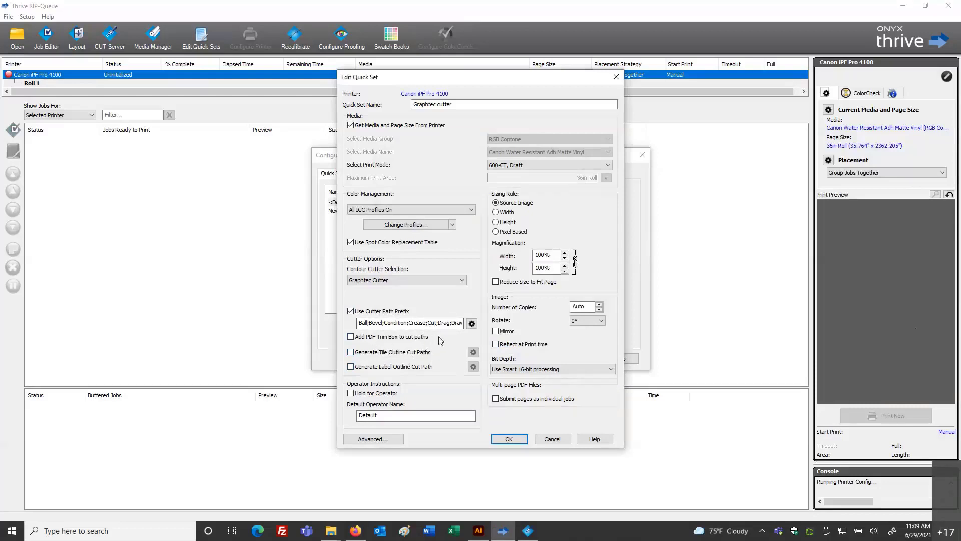
{"action": "left_click", "coordinate": [416, 280]}
{"action": "left_click", "coordinate": [416, 281]}
{"action": "left_click", "coordinate": [471, 324]}
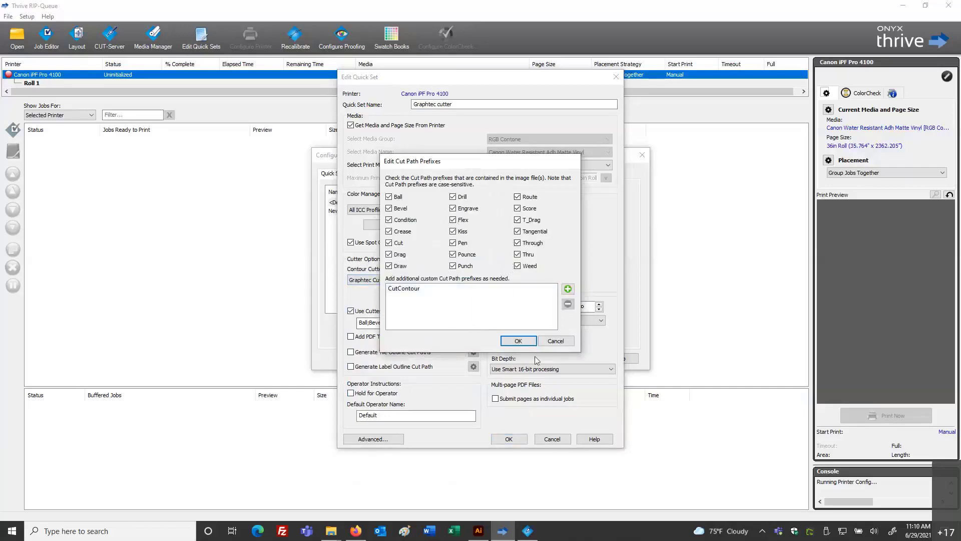
{"action": "left_click", "coordinate": [518, 340]}
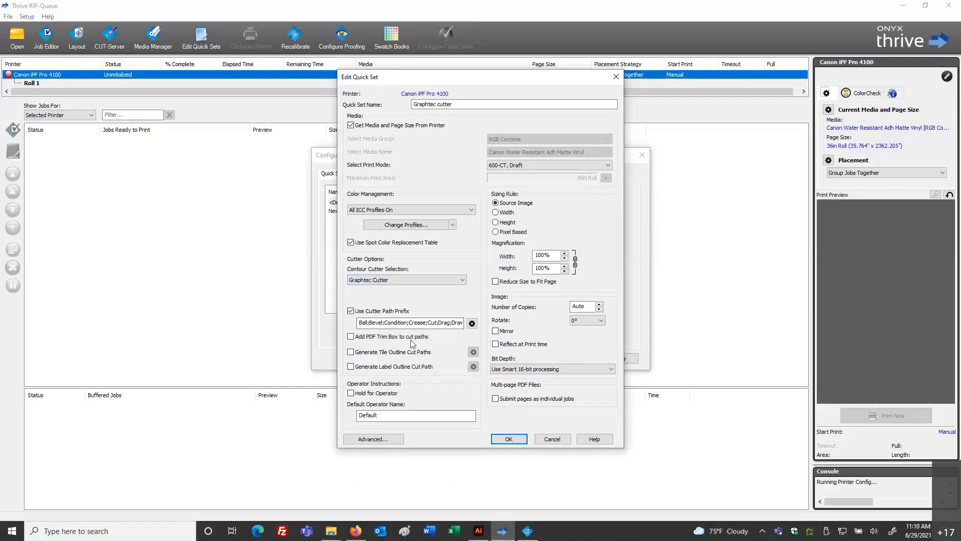
- Try the option that adds the PDF trim box to the cut paths, and switch it off again
{"action": "left_click", "coordinate": [351, 337]}
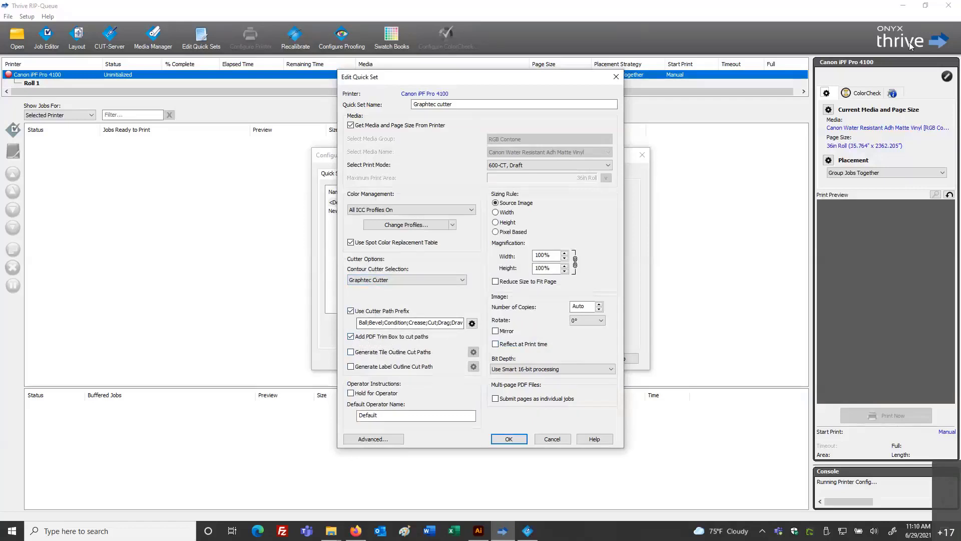
{"action": "left_click", "coordinate": [615, 13]}
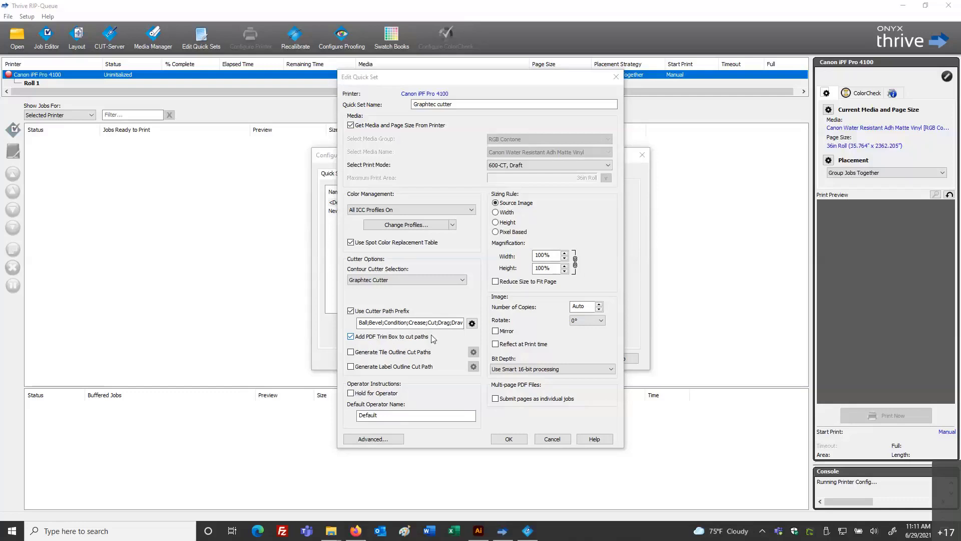
{"action": "left_click", "coordinate": [351, 337]}
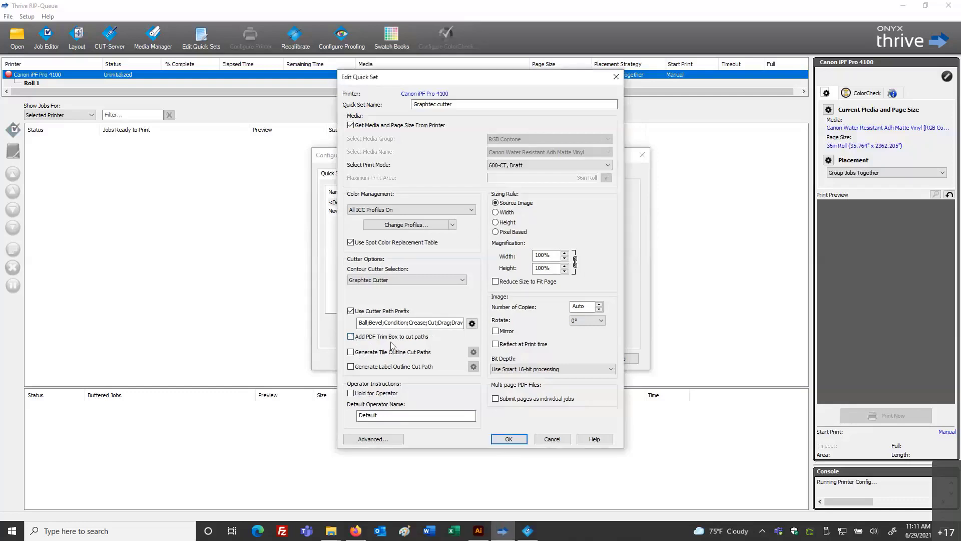
- Enable tile outline cut paths and accept their options with Original Image Edge placement and the TileOutline layer
{"action": "left_click", "coordinate": [351, 352]}
{"action": "left_click", "coordinate": [474, 353]}
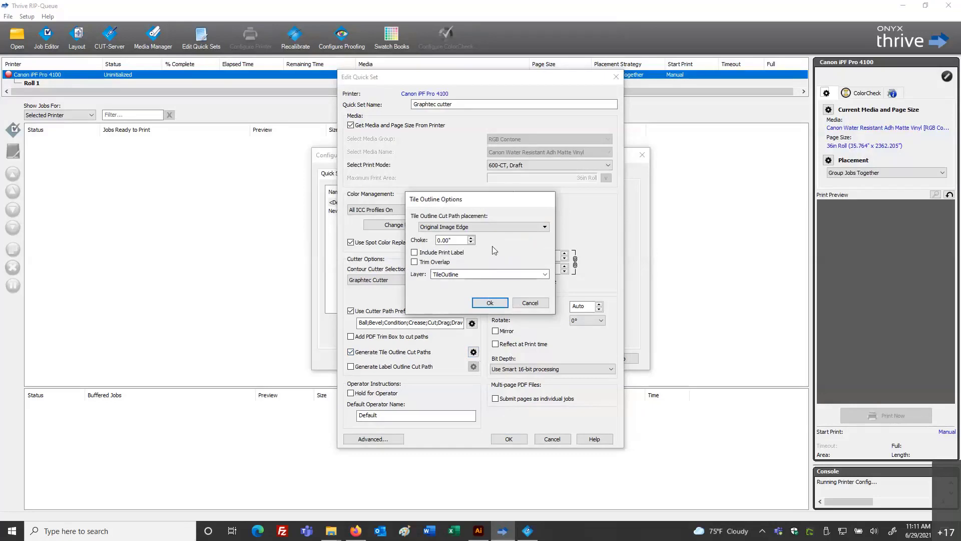
{"action": "left_click", "coordinate": [515, 228]}
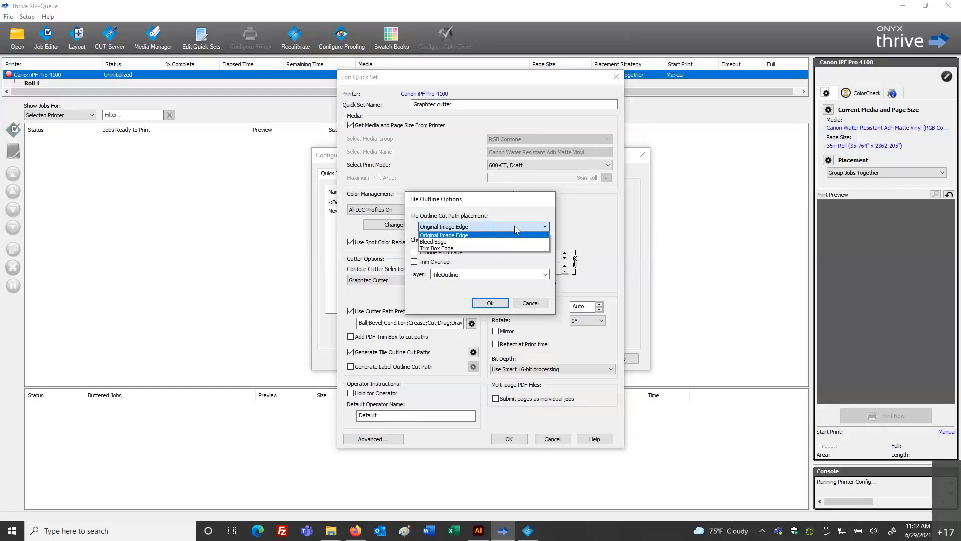
{"action": "left_click", "coordinate": [515, 226]}
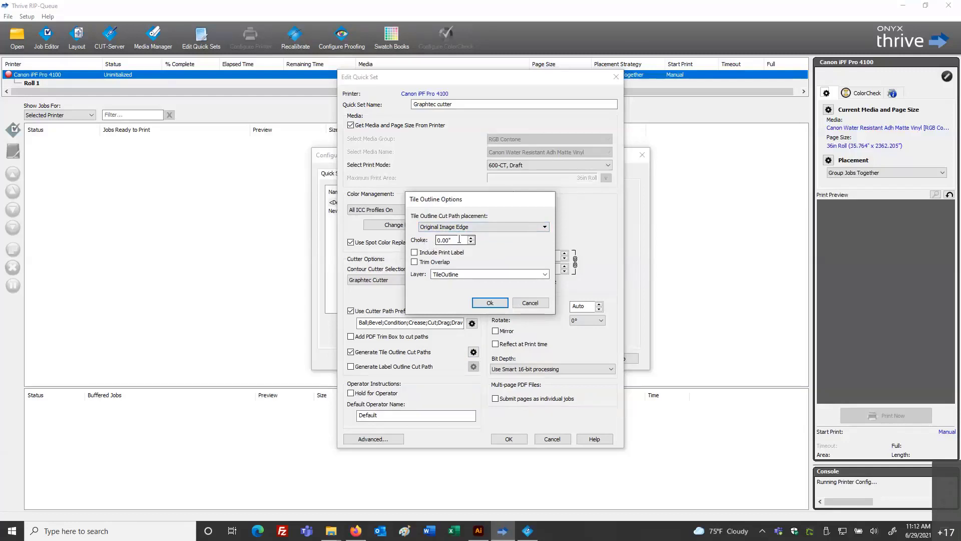
{"action": "left_click", "coordinate": [414, 252]}
{"action": "left_click", "coordinate": [414, 262]}
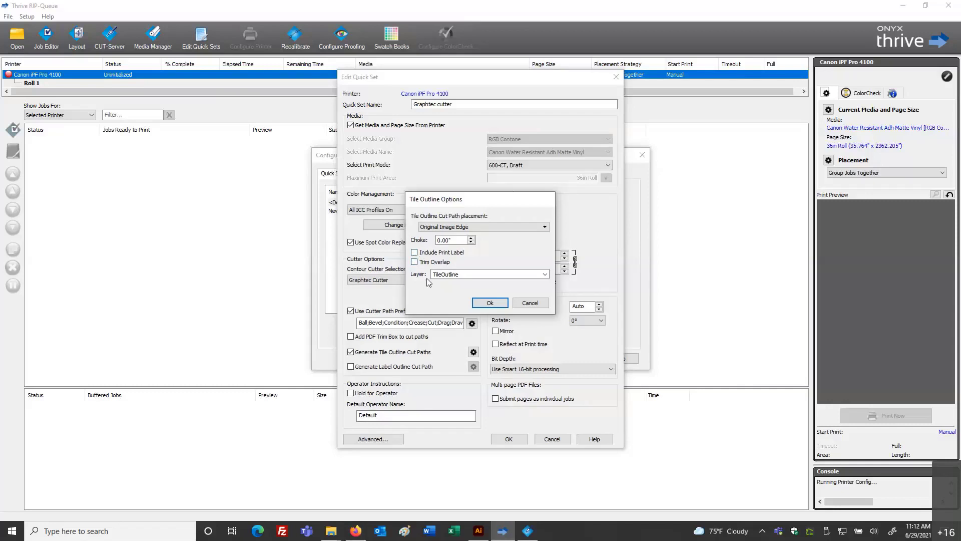
{"action": "left_click", "coordinate": [545, 275]}
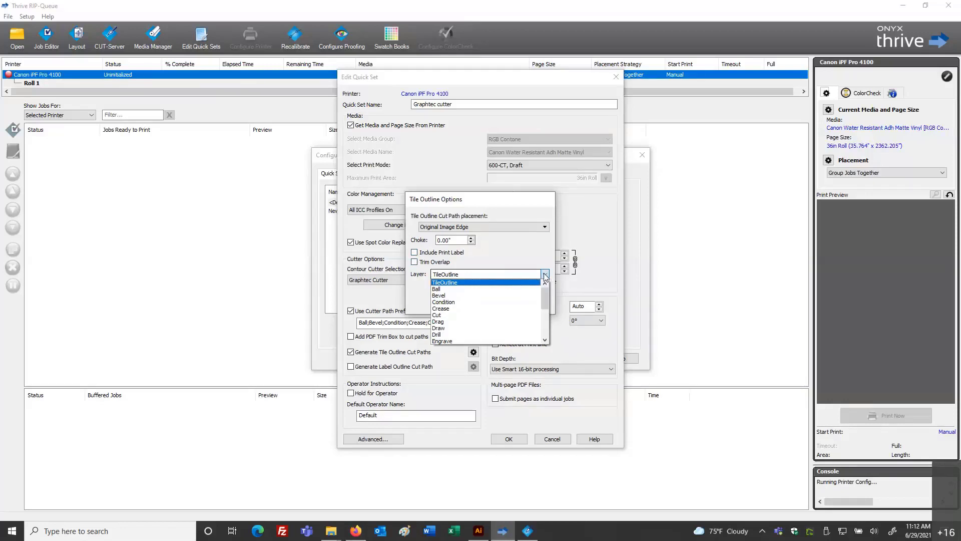
{"action": "left_click", "coordinate": [545, 277]}
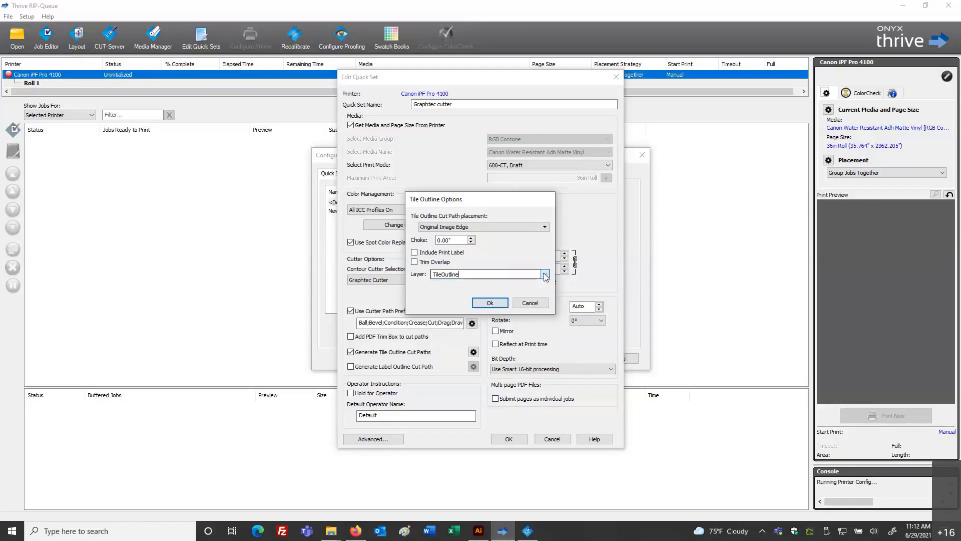
{"action": "left_click", "coordinate": [490, 303]}
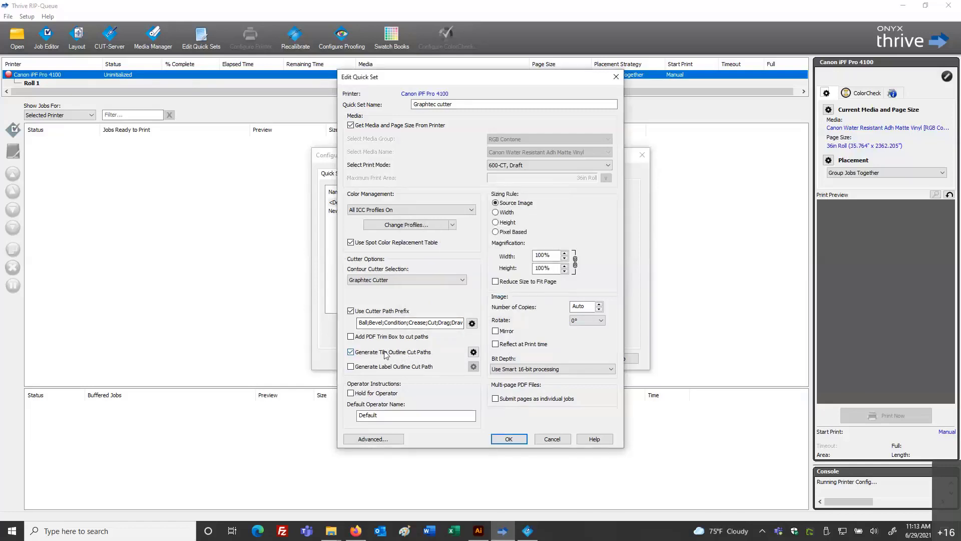
- Check the tile outline options again without changing them, and turn off tile outline cut paths
{"action": "left_click", "coordinate": [473, 353]}
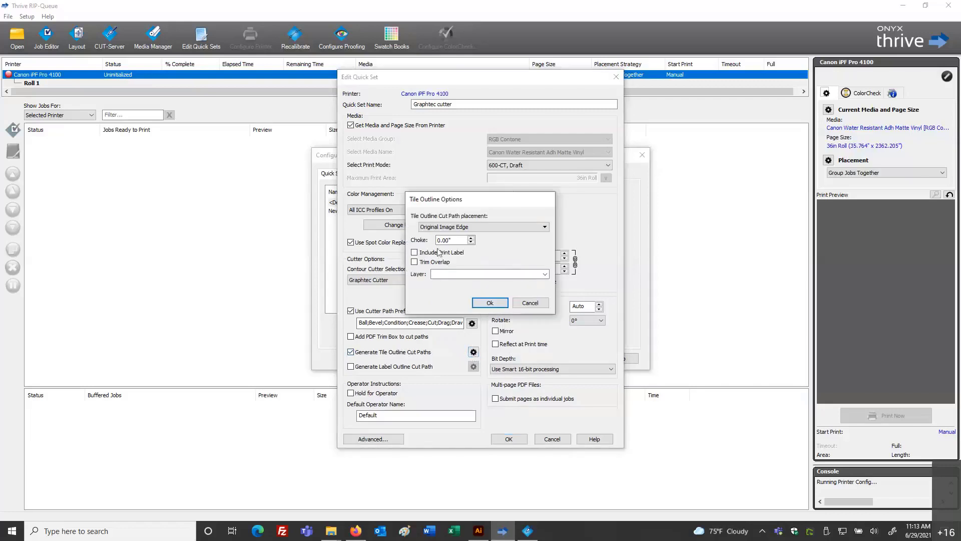
{"action": "left_click", "coordinate": [529, 303]}
{"action": "left_click", "coordinate": [368, 353]}
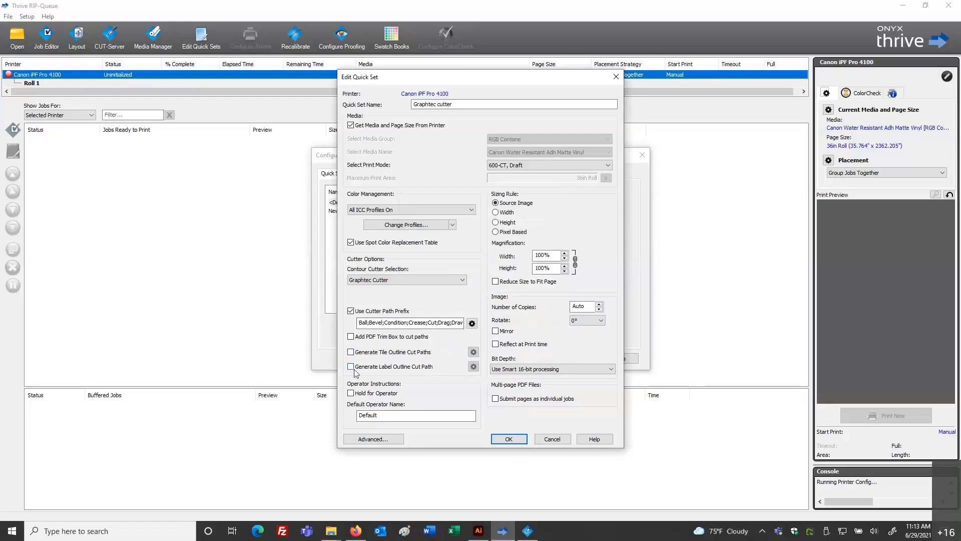
- Enable the label outline cut path, look through its layer choices, and turn the option off again
{"action": "left_click", "coordinate": [352, 368]}
{"action": "left_click", "coordinate": [473, 367]}
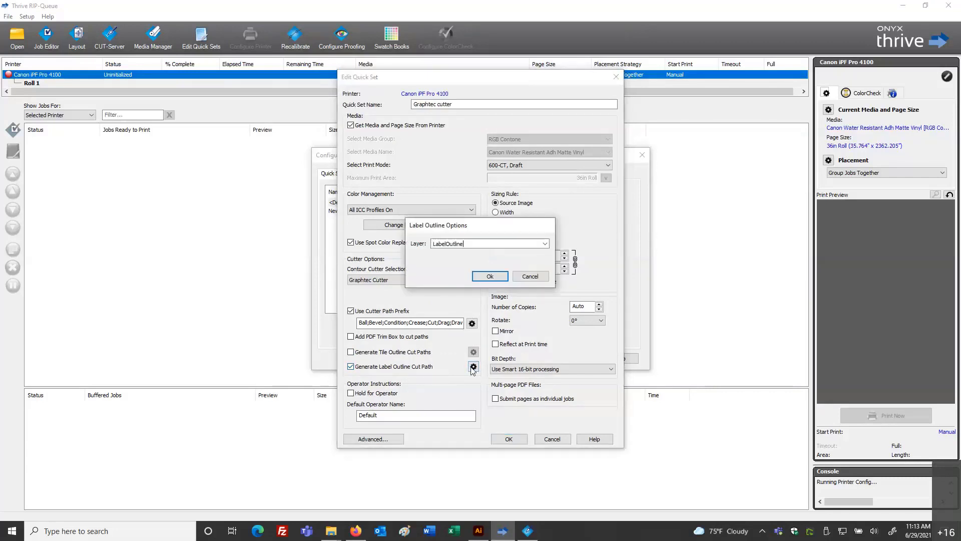
{"action": "left_click", "coordinate": [546, 244]}
{"action": "left_click", "coordinate": [546, 244]}
{"action": "left_click", "coordinate": [490, 276]}
{"action": "left_click", "coordinate": [351, 367]}
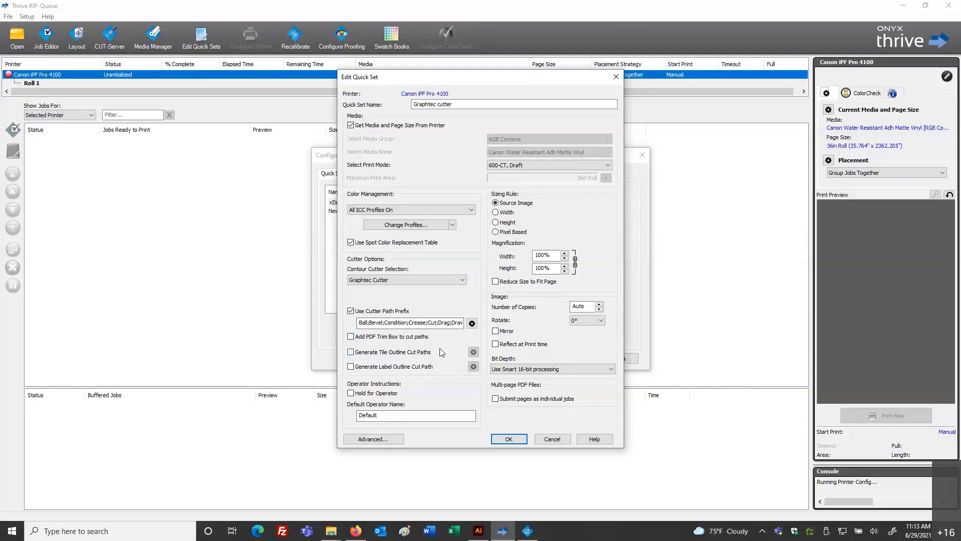
- Recheck the contour cutter selection and the custom CutContour path prefix, and save the Graphtec cutter quick set
{"action": "left_click", "coordinate": [396, 280]}
{"action": "left_click", "coordinate": [395, 279]}
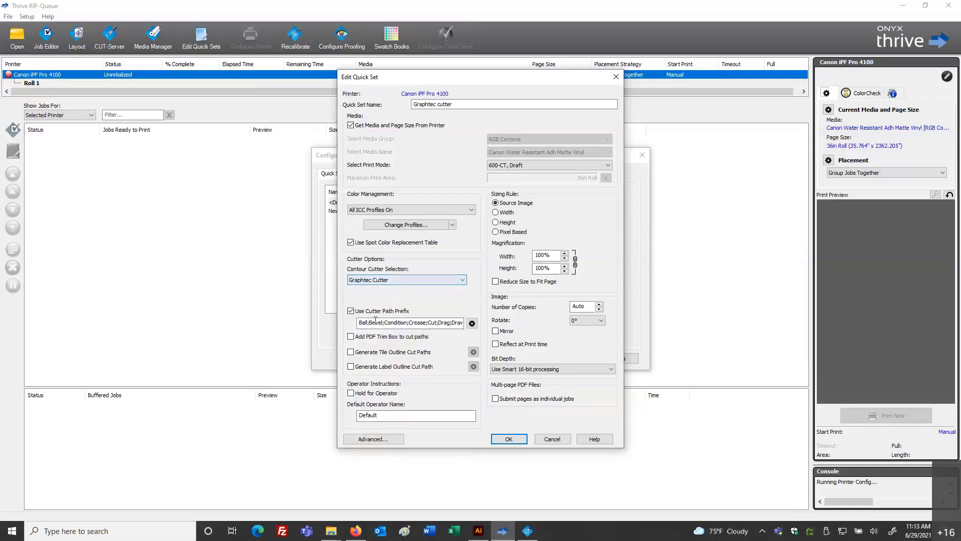
{"action": "left_click", "coordinate": [472, 324]}
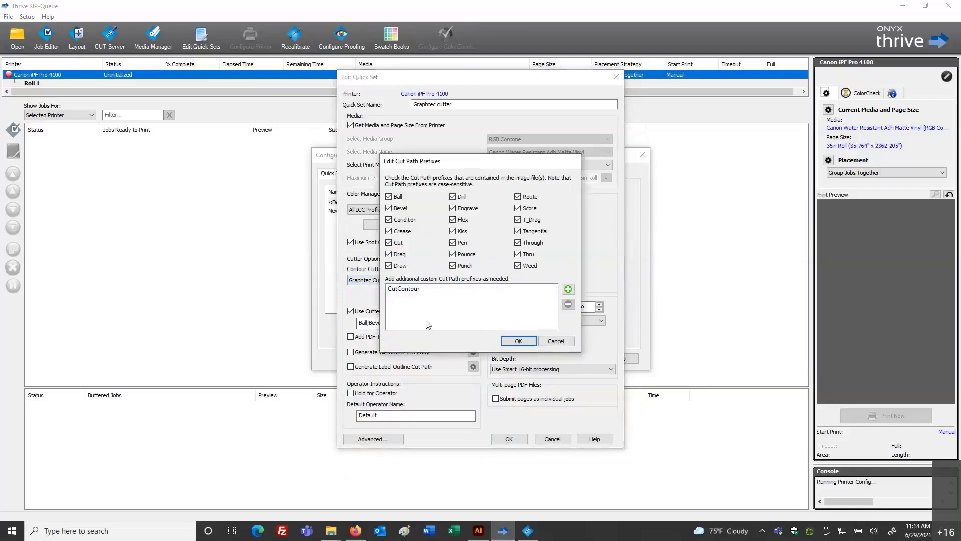
{"action": "left_click", "coordinate": [403, 289]}
{"action": "left_click", "coordinate": [516, 340]}
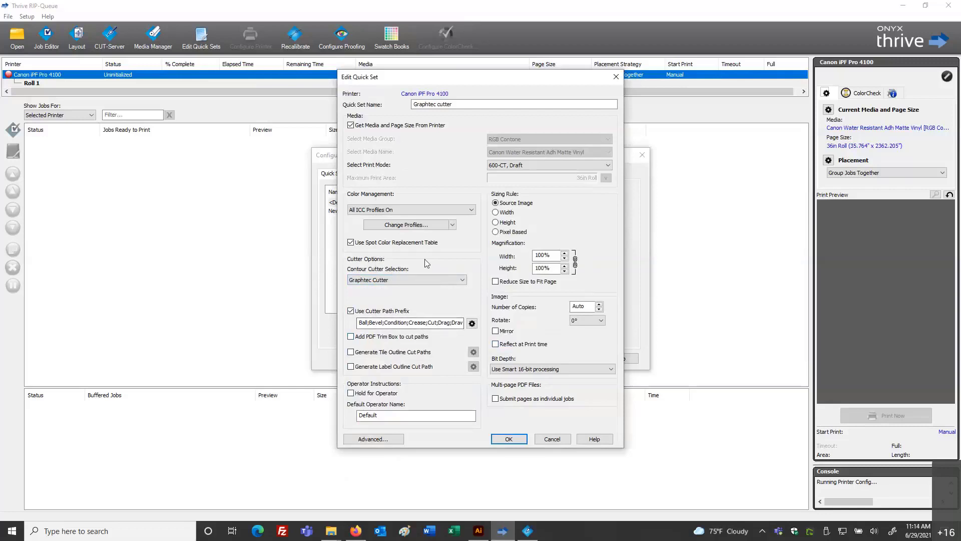
{"action": "left_click", "coordinate": [508, 439]}
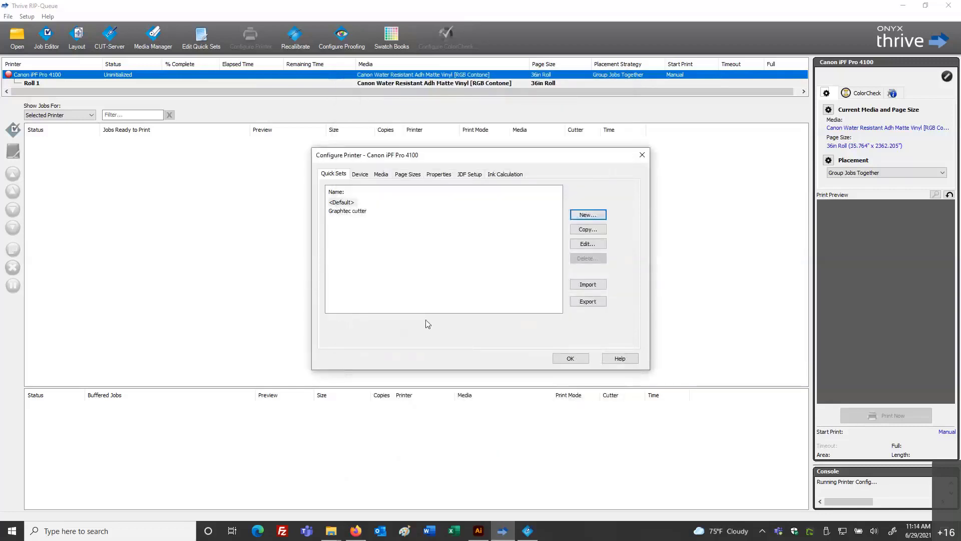
- Create another quick set and choose Summa F Series as its contour cutter
{"action": "left_click", "coordinate": [581, 215]}
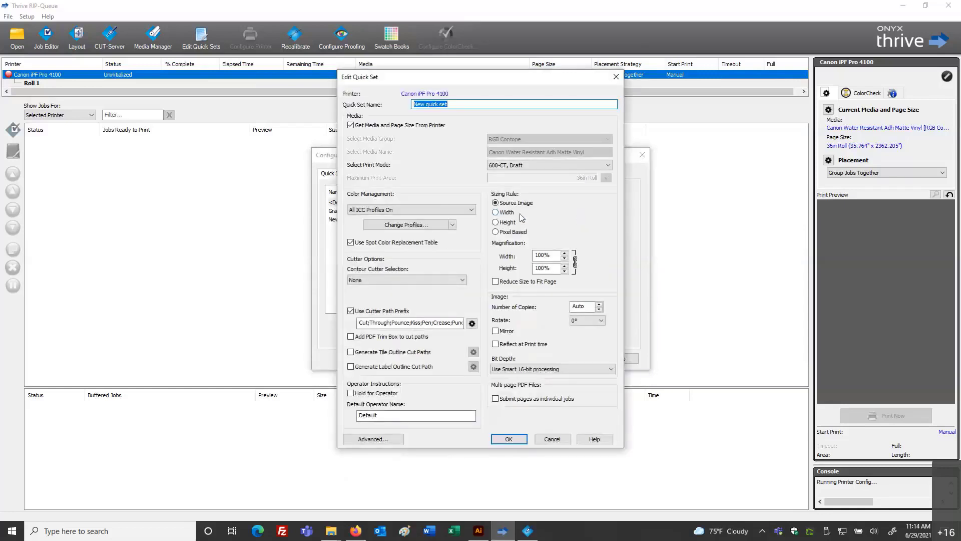
{"action": "left_click", "coordinate": [423, 281]}
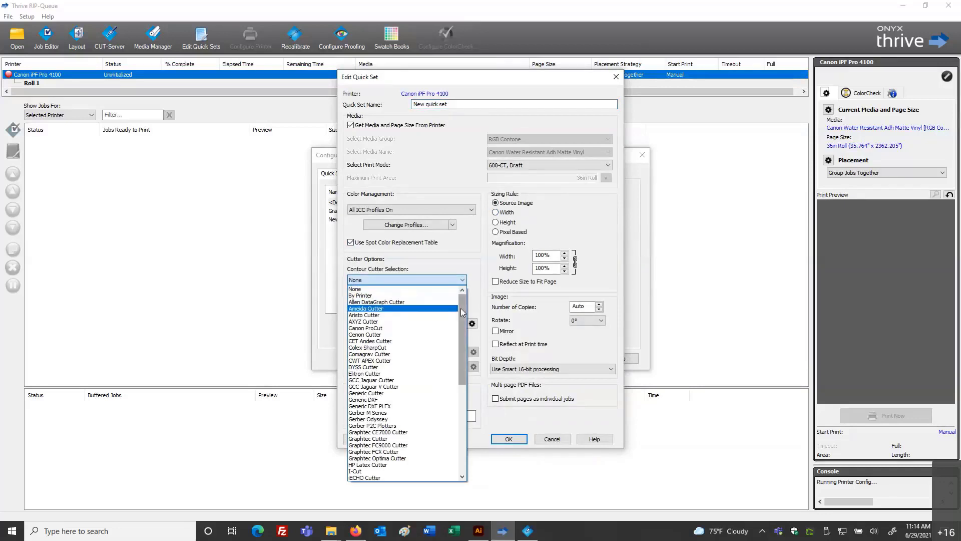
{"action": "left_click_drag", "start_coordinate": [461, 311], "coordinate": [478, 408]}
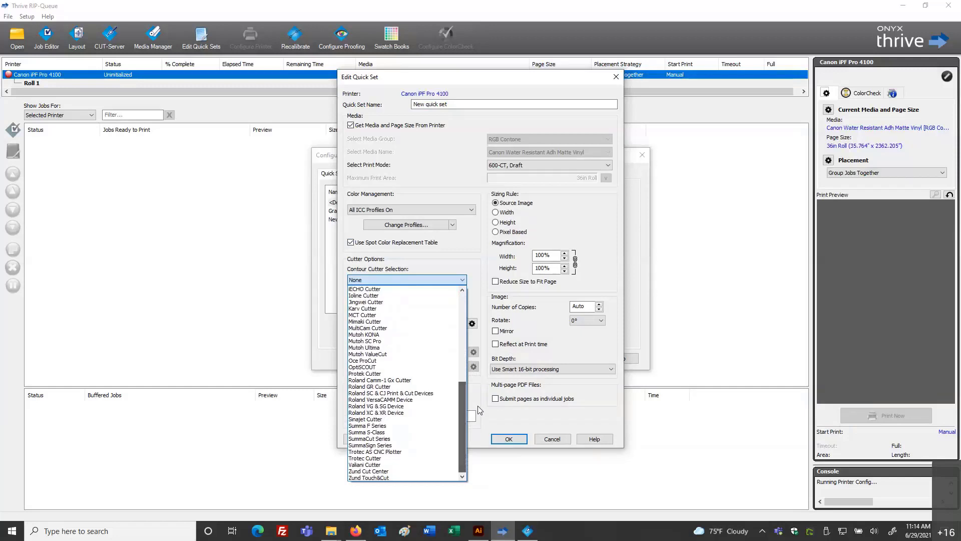
{"action": "left_click", "coordinate": [367, 425]}
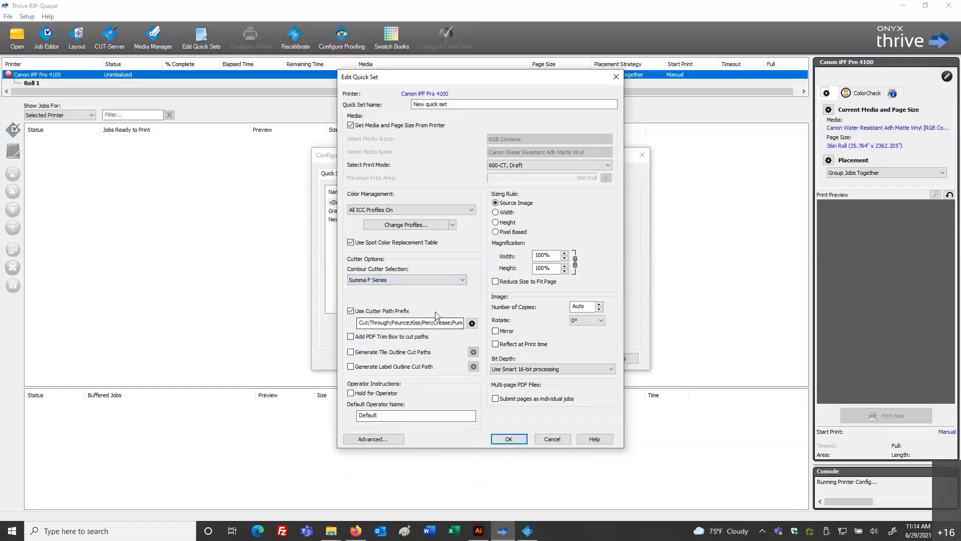
- Add CutContour as a custom cut path prefix for the new quick set and accept the prefix list
{"action": "left_click", "coordinate": [472, 324]}
{"action": "left_click", "coordinate": [568, 290]}
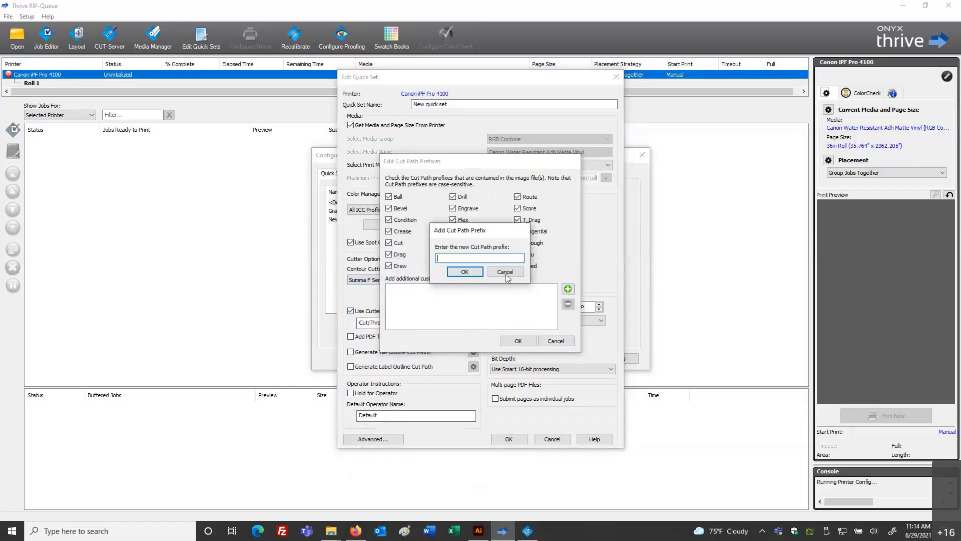
{"action": "type", "text": "Cu"}
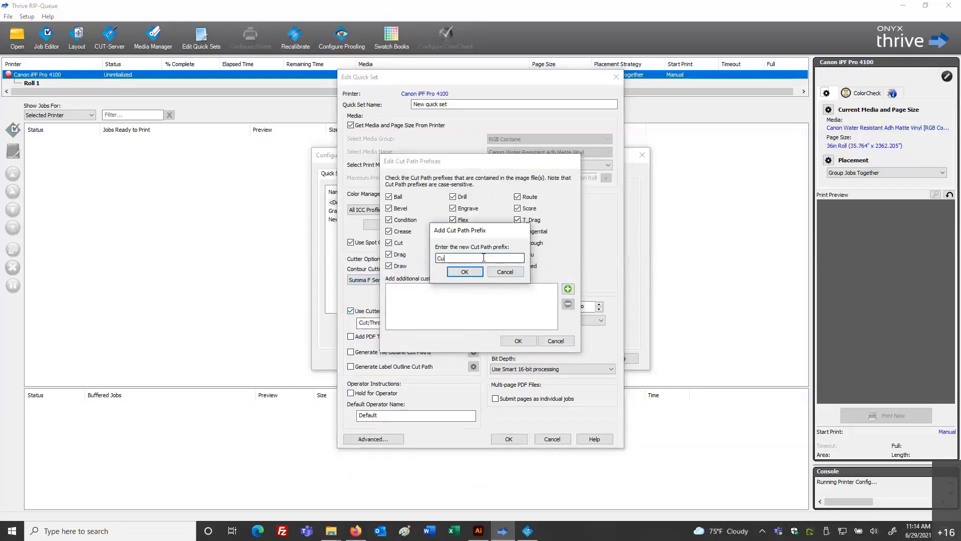
{"action": "type", "text": "tContour"}
{"action": "left_click", "coordinate": [465, 271]}
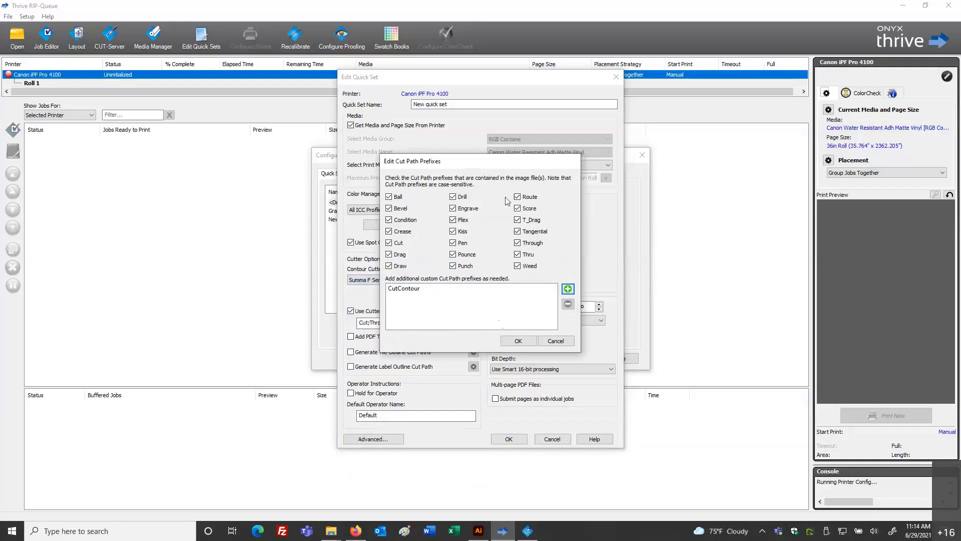
{"action": "left_click", "coordinate": [515, 342]}
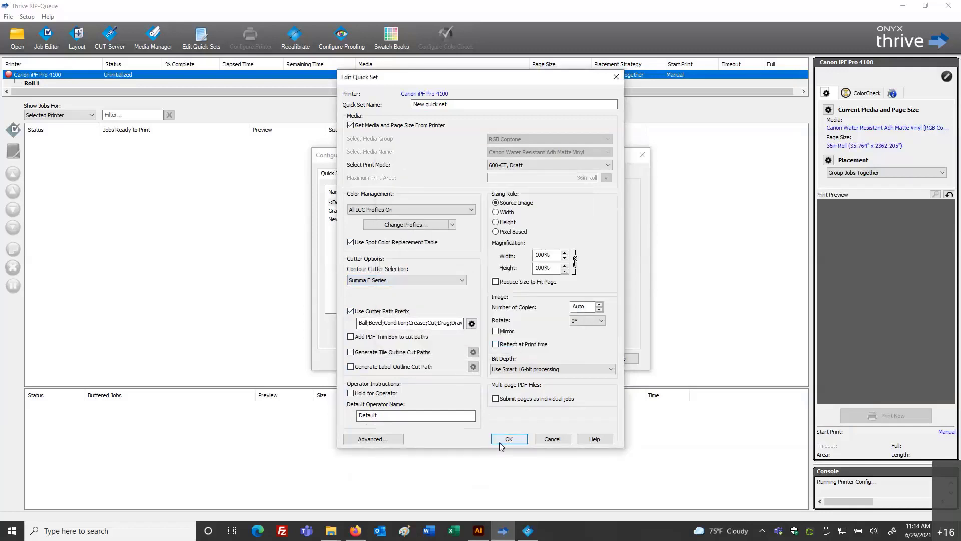
- Name the quick set Summa Cutter, save it, and finish the printer configuration
{"action": "left_click_drag", "start_coordinate": [457, 104], "coordinate": [394, 101]}
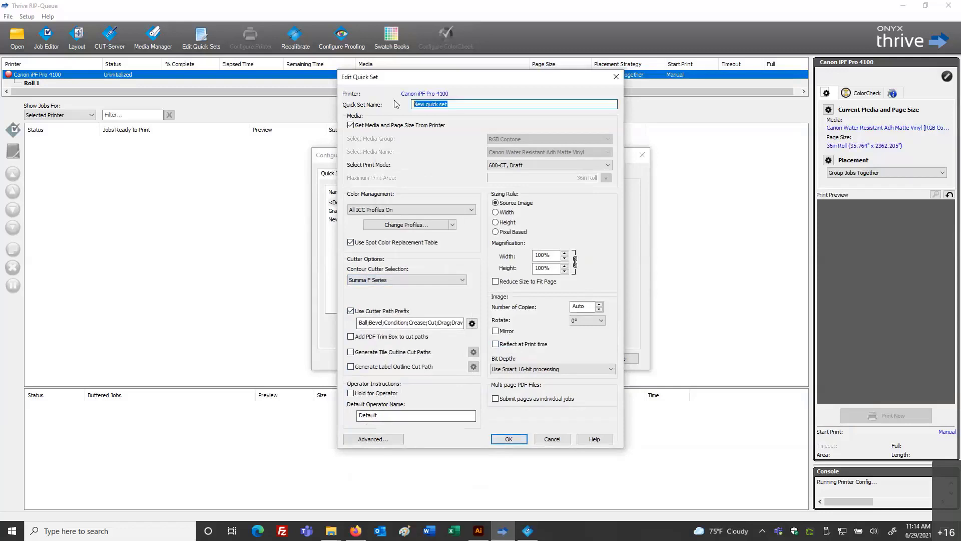
{"action": "type", "text": "Summa Cutter"}
{"action": "left_click", "coordinate": [507, 439]}
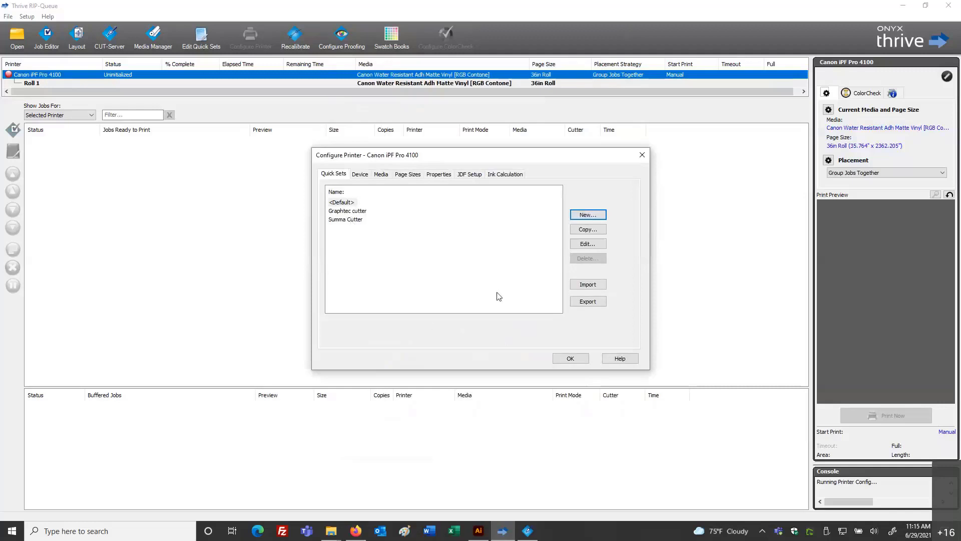
{"action": "left_click", "coordinate": [562, 359]}
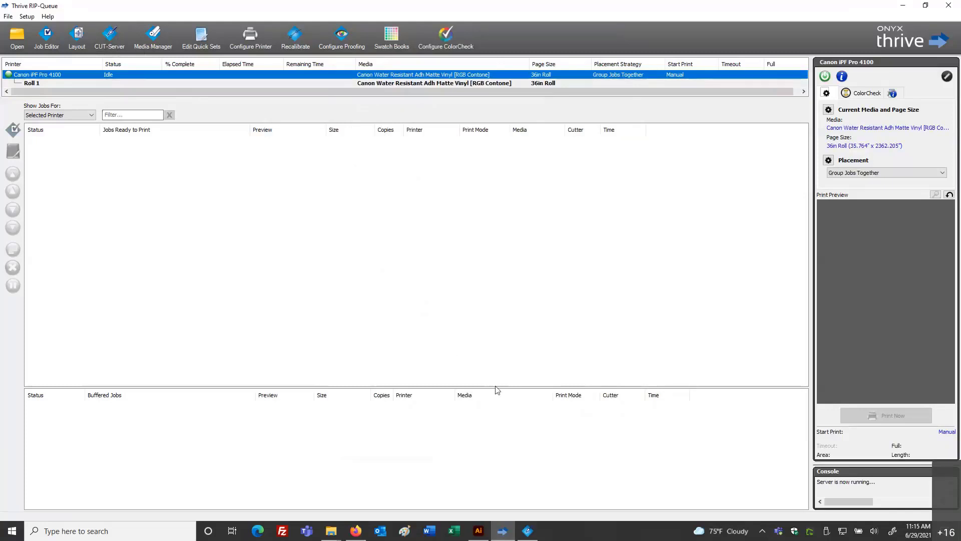
- Switch to Thrive CUT-Server and add a Graphtec FC8600 as the first cutter, keeping the default display name
{"action": "left_click", "coordinate": [528, 529]}
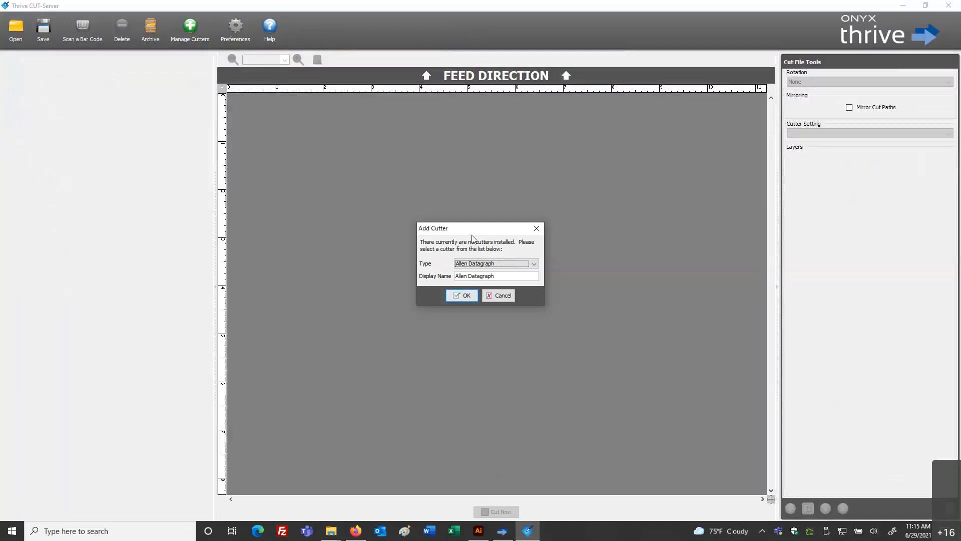
{"action": "left_click_drag", "start_coordinate": [474, 231], "coordinate": [459, 191]}
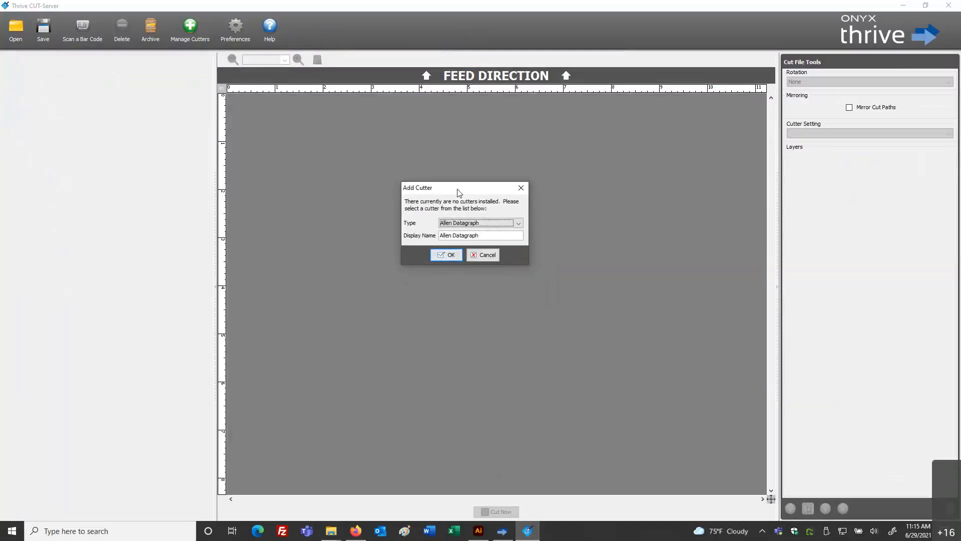
{"action": "left_click", "coordinate": [519, 223]}
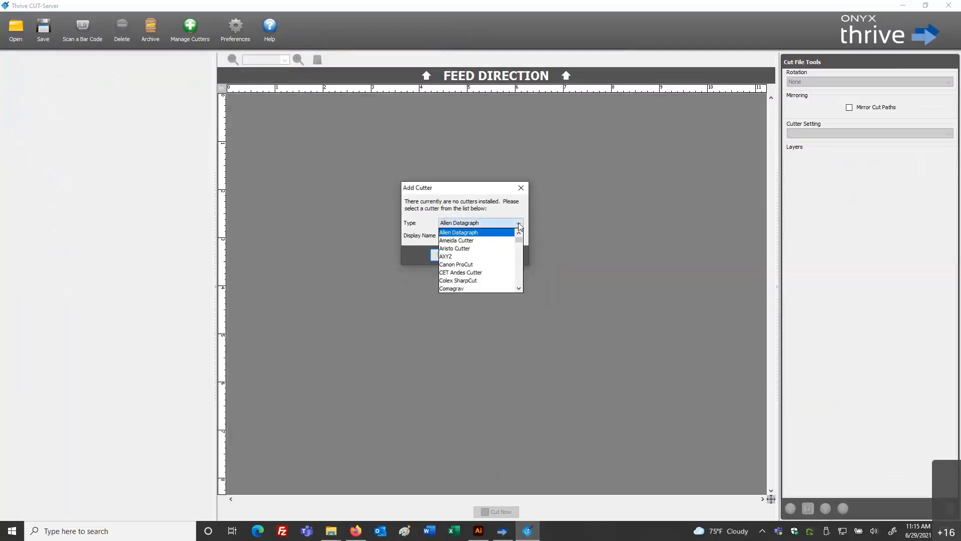
{"action": "left_click_drag", "start_coordinate": [519, 243], "coordinate": [520, 255]}
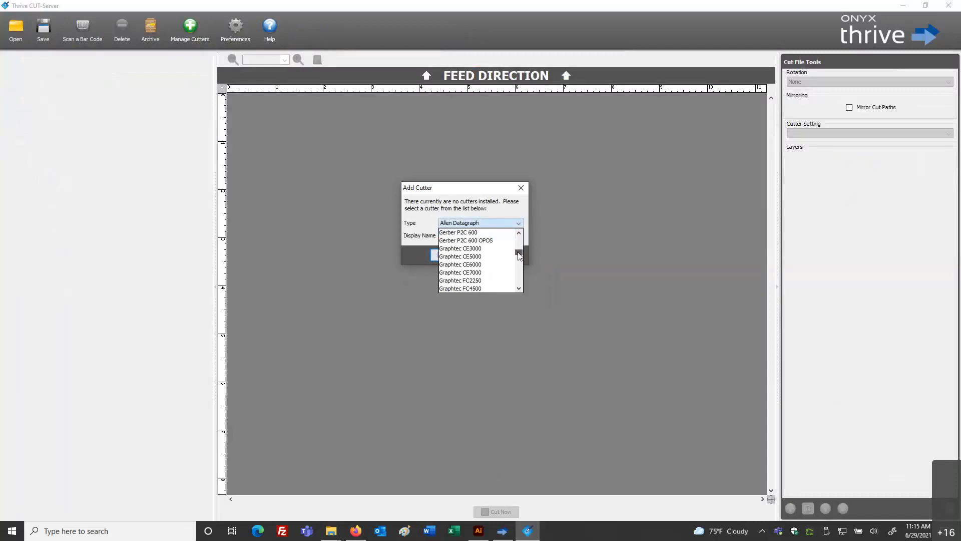
{"action": "left_click_drag", "start_coordinate": [519, 256], "coordinate": [519, 258]}
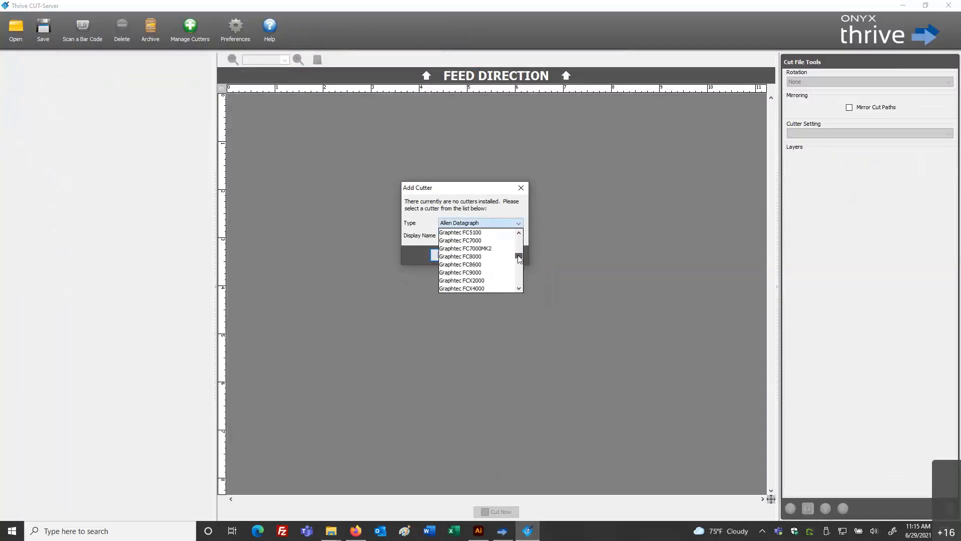
{"action": "left_click", "coordinate": [483, 265]}
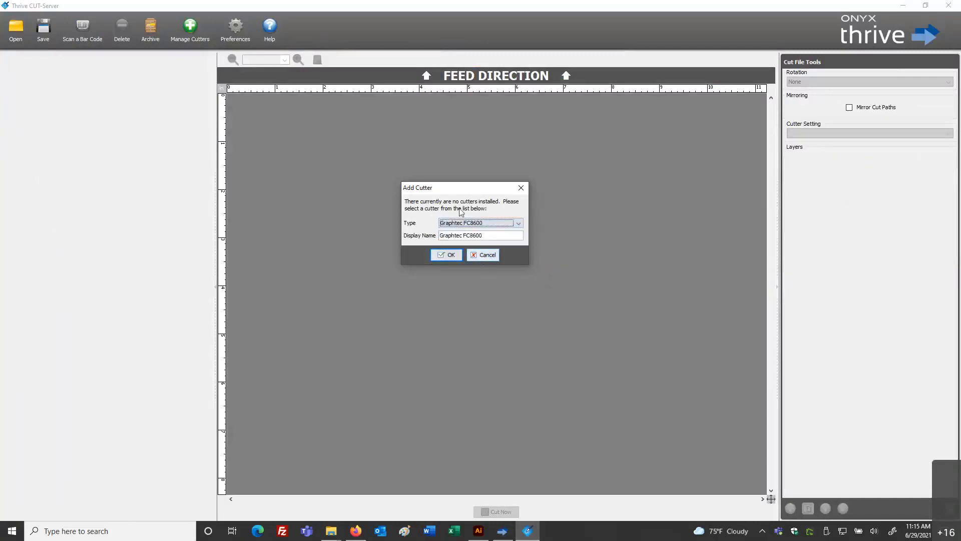
{"action": "left_click", "coordinate": [447, 252]}
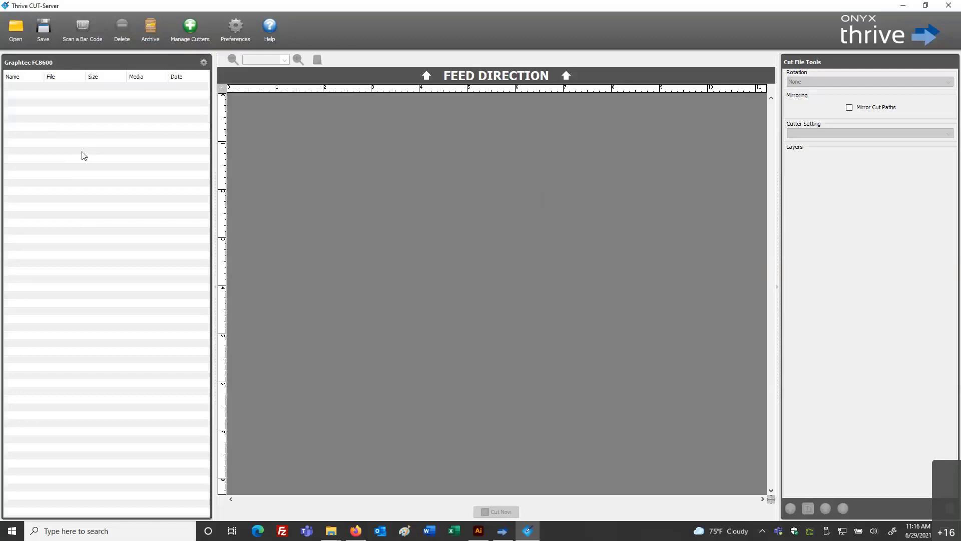
- Add a second cutter of type Summa F Series to the managed cutters, keeping its default display name
{"action": "left_click", "coordinate": [190, 29]}
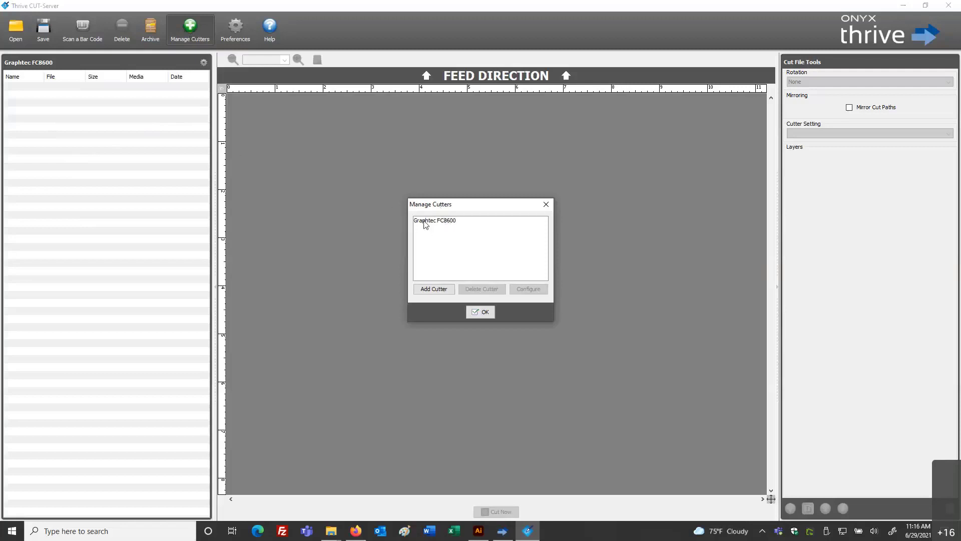
{"action": "left_click", "coordinate": [427, 291]}
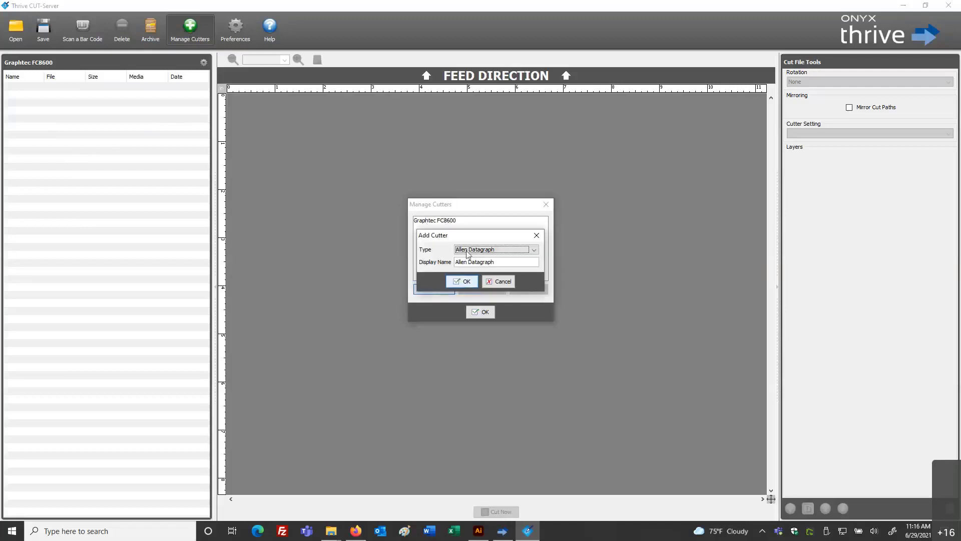
{"action": "left_click", "coordinate": [533, 250]}
{"action": "left_click_drag", "start_coordinate": [536, 267], "coordinate": [535, 313]}
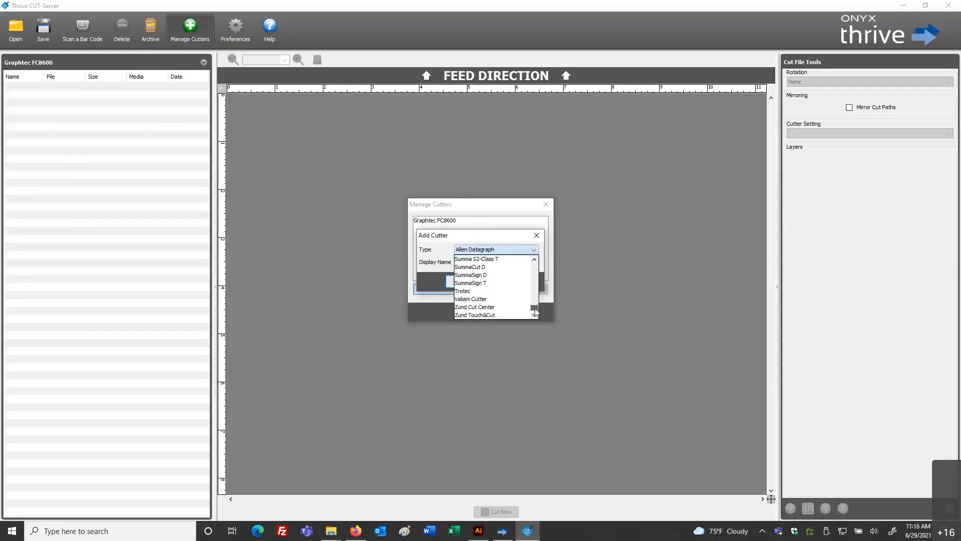
{"action": "left_click", "coordinate": [535, 259]}
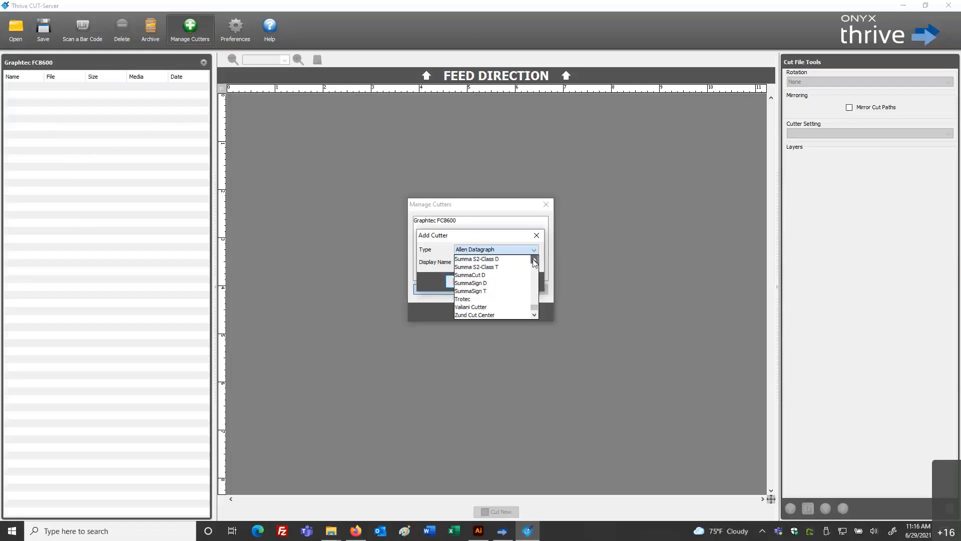
{"action": "left_click", "coordinate": [534, 259]}
{"action": "left_click", "coordinate": [534, 260]}
{"action": "left_click", "coordinate": [534, 260]}
{"action": "left_click", "coordinate": [535, 260]}
{"action": "left_click", "coordinate": [534, 260]}
{"action": "left_click", "coordinate": [534, 260]}
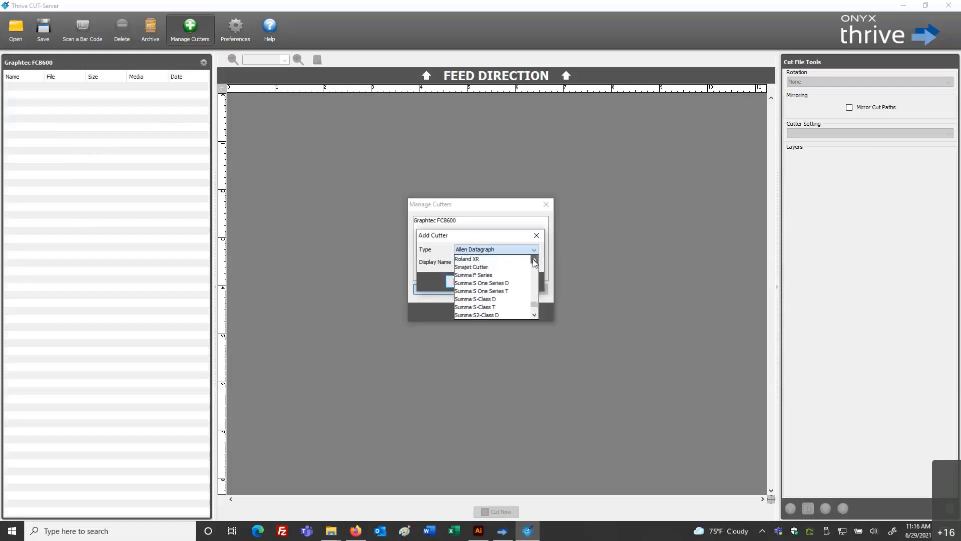
{"action": "left_click", "coordinate": [477, 269]}
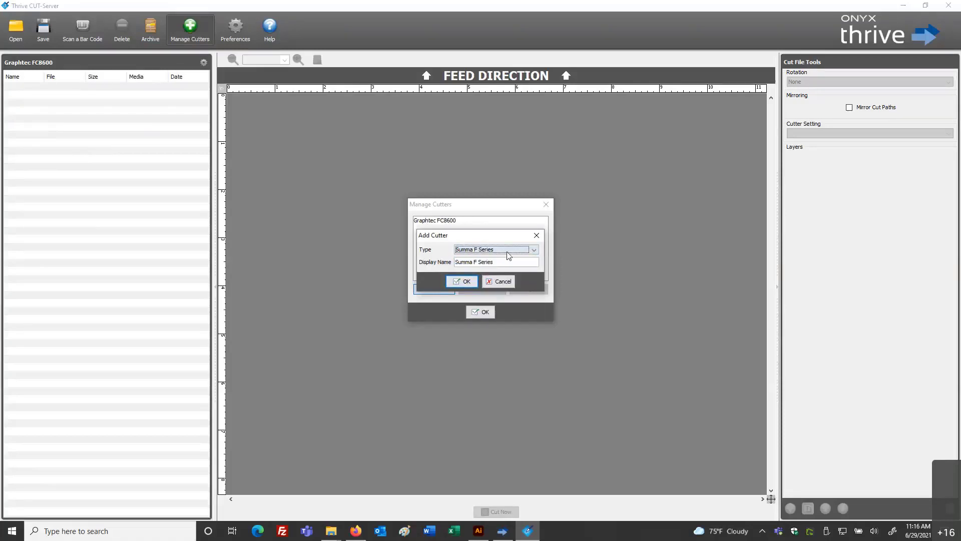
{"action": "left_click", "coordinate": [465, 281]}
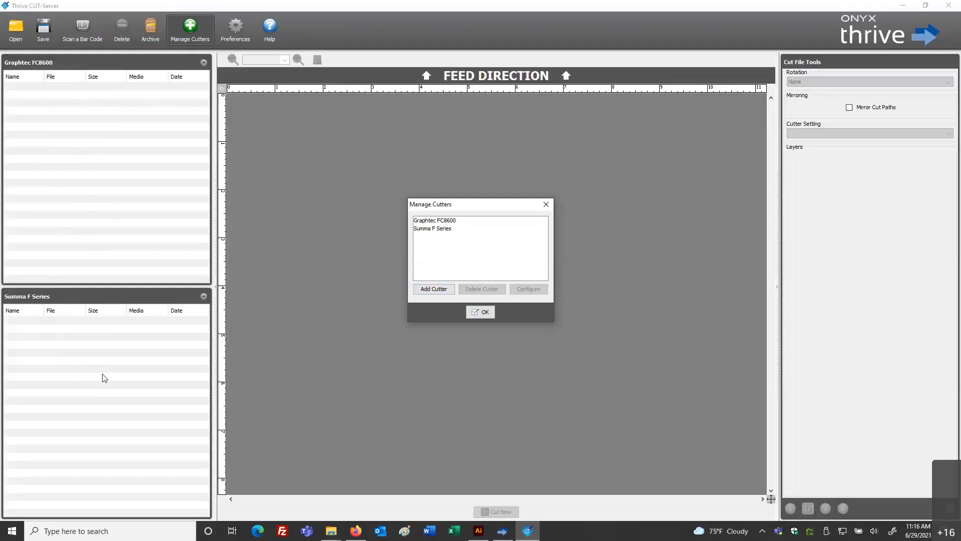
- Set the Graphtec FC8600's port to USB in its configuration and open the port setup to check the USB devices
{"action": "left_click", "coordinate": [423, 221]}
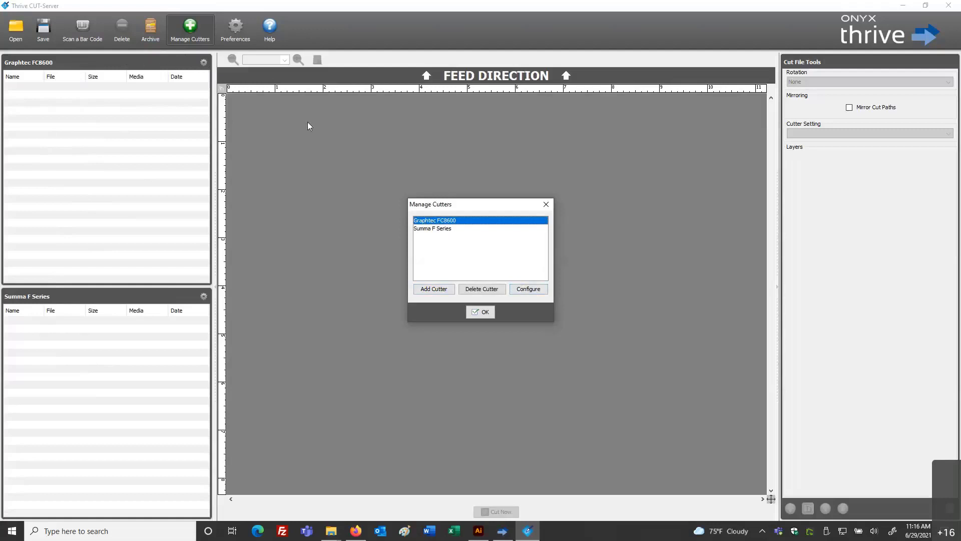
{"action": "left_click", "coordinate": [530, 293]}
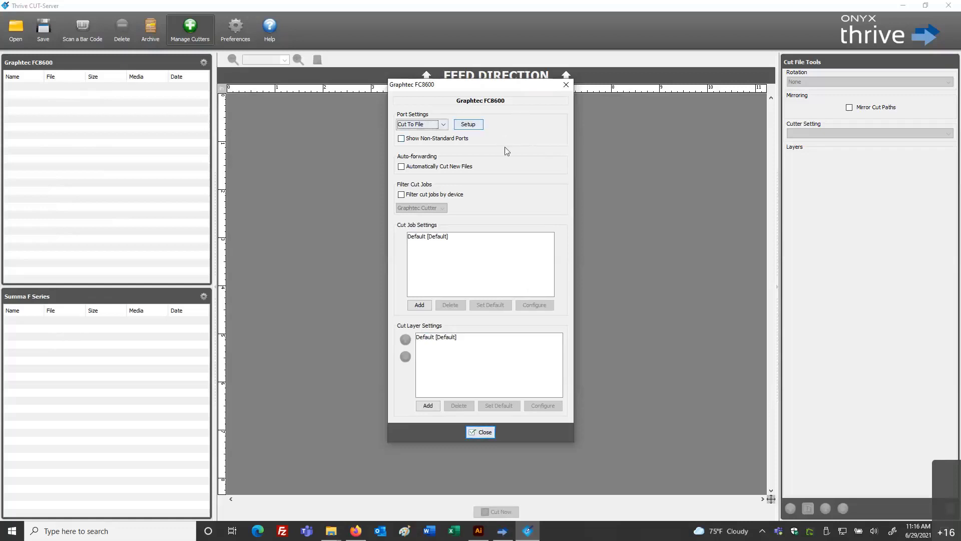
{"action": "left_click", "coordinate": [443, 125]}
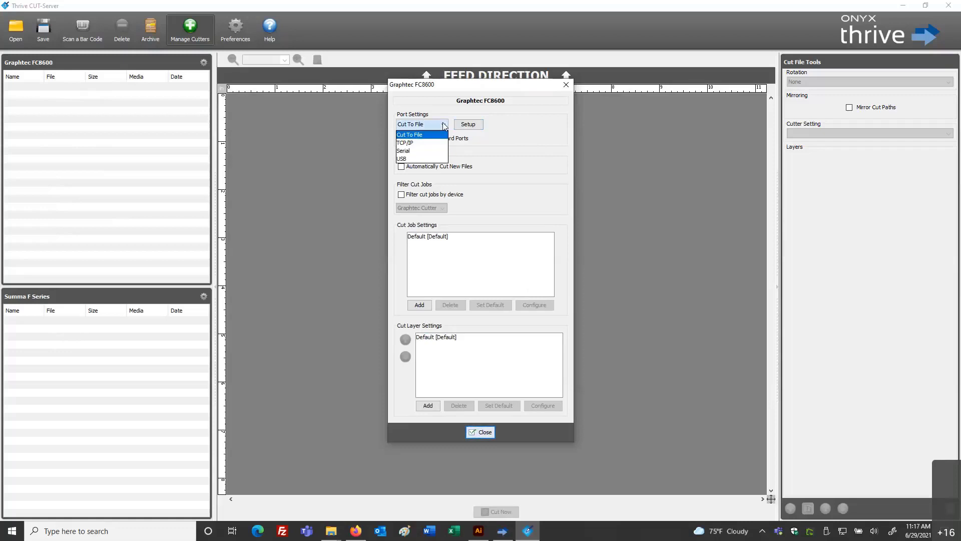
{"action": "key", "text": "Down"}
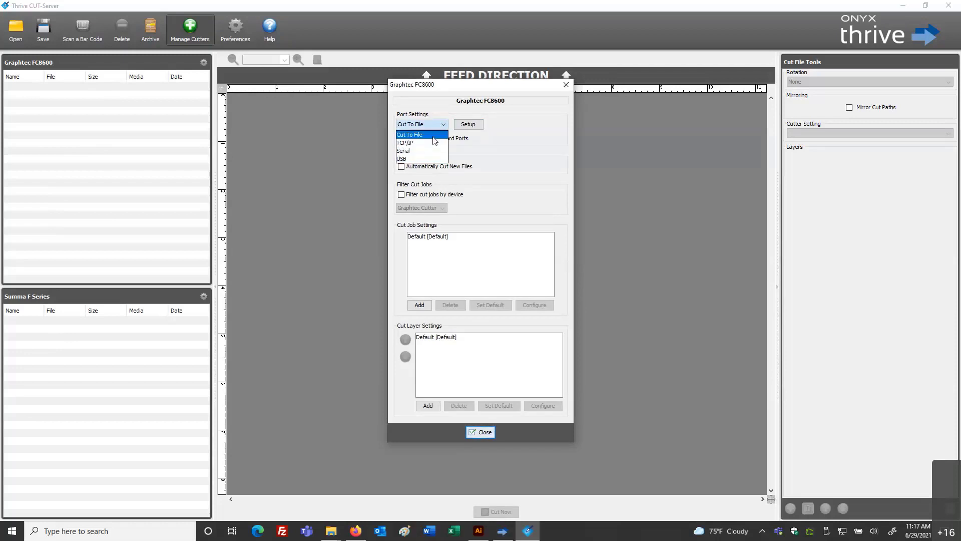
{"action": "left_click", "coordinate": [413, 158]}
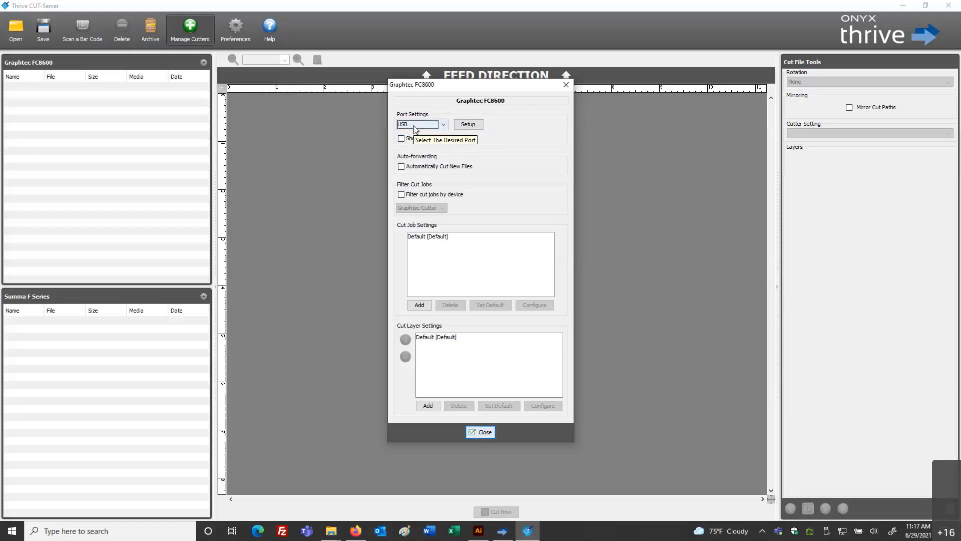
{"action": "left_click", "coordinate": [465, 126]}
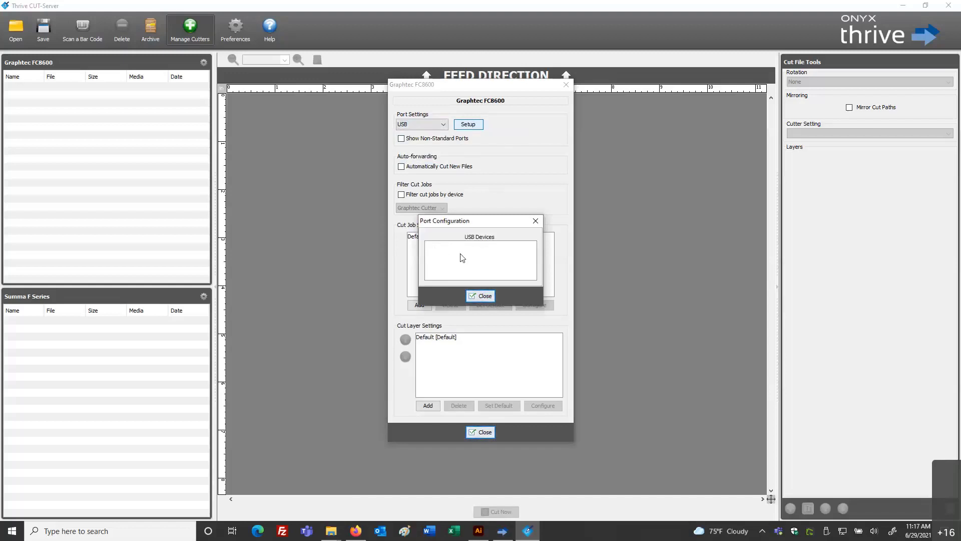
- Switch the Graphtec FC8600's port to TCP/IP and test the connection from its port setup
{"action": "left_click", "coordinate": [484, 296]}
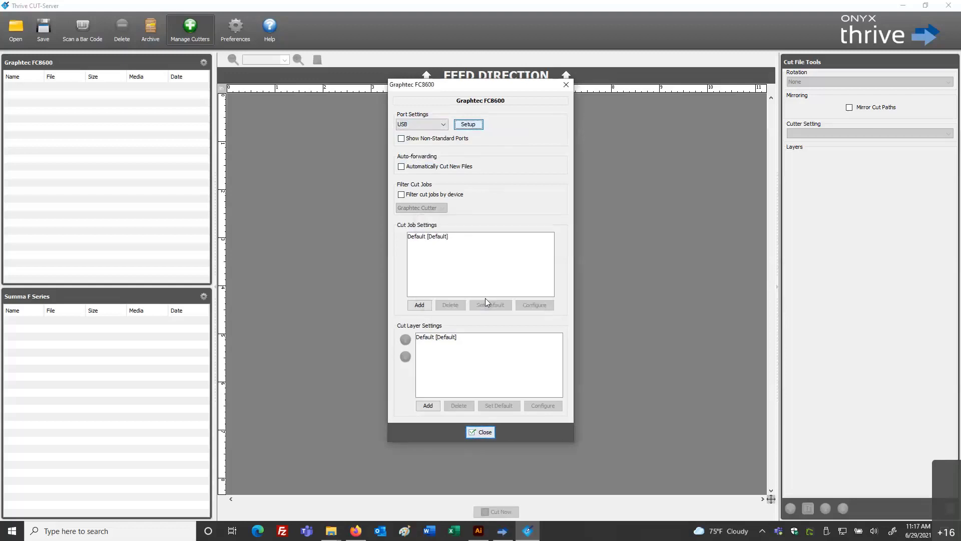
{"action": "left_click", "coordinate": [434, 124]}
{"action": "left_click", "coordinate": [439, 146]}
{"action": "left_click", "coordinate": [467, 125]}
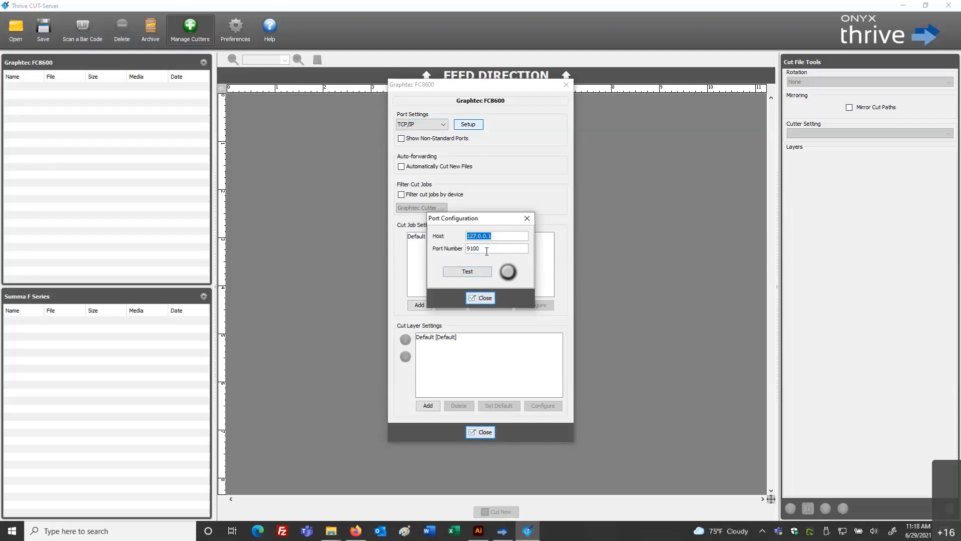
{"action": "left_click", "coordinate": [480, 272]}
{"action": "left_click", "coordinate": [483, 298]}
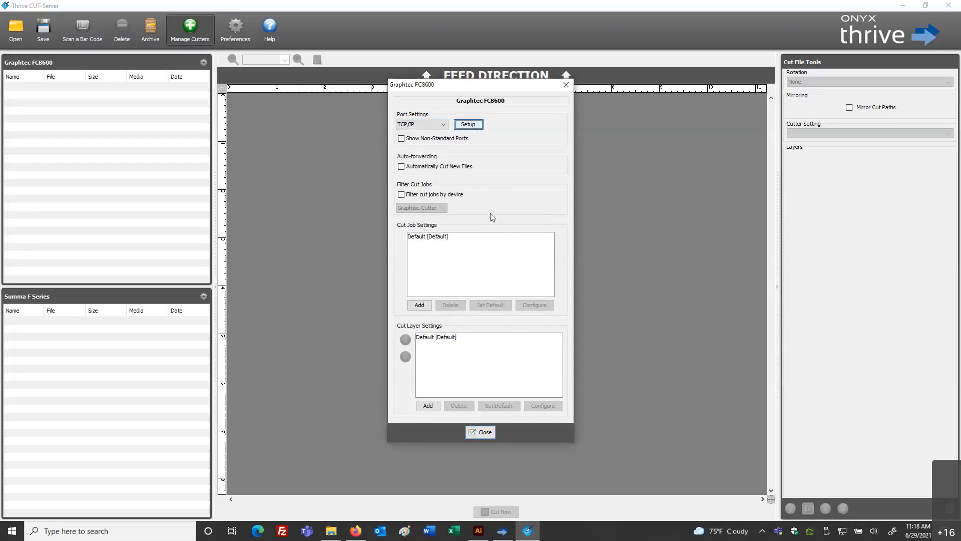
- Set the Graphtec FC8600's port to Cut To File, keeping the output file C:\ONYXThrive21\cutter\default.cut
{"action": "left_click", "coordinate": [444, 127]}
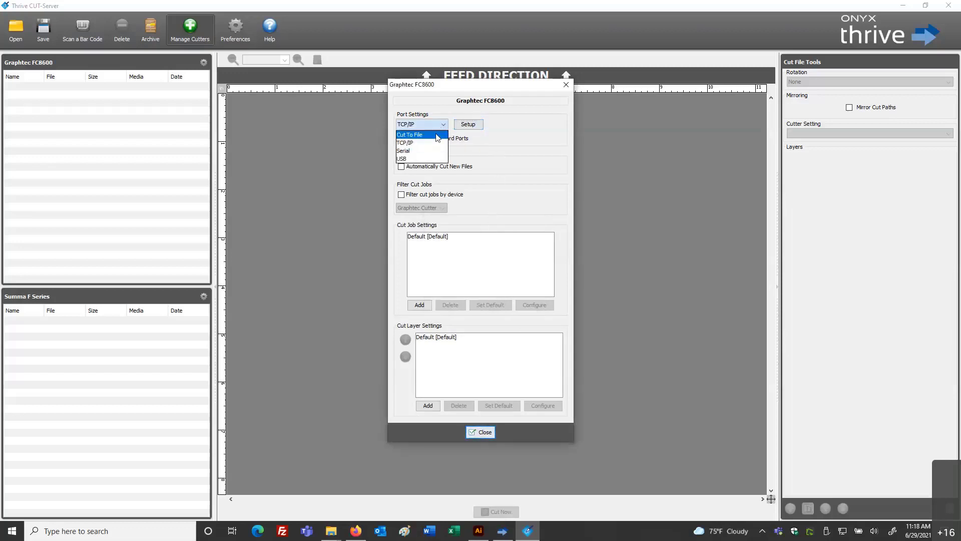
{"action": "left_click", "coordinate": [437, 135]}
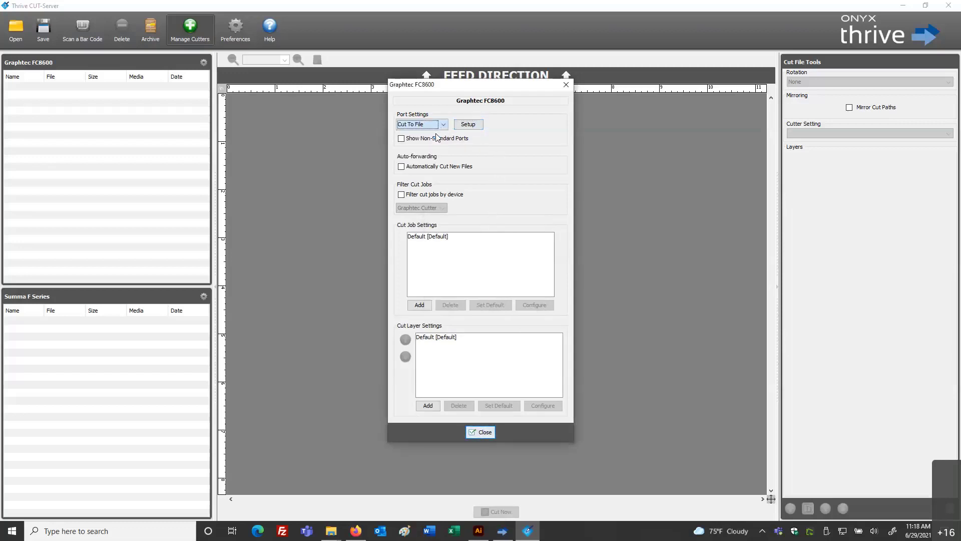
{"action": "left_click", "coordinate": [469, 125]}
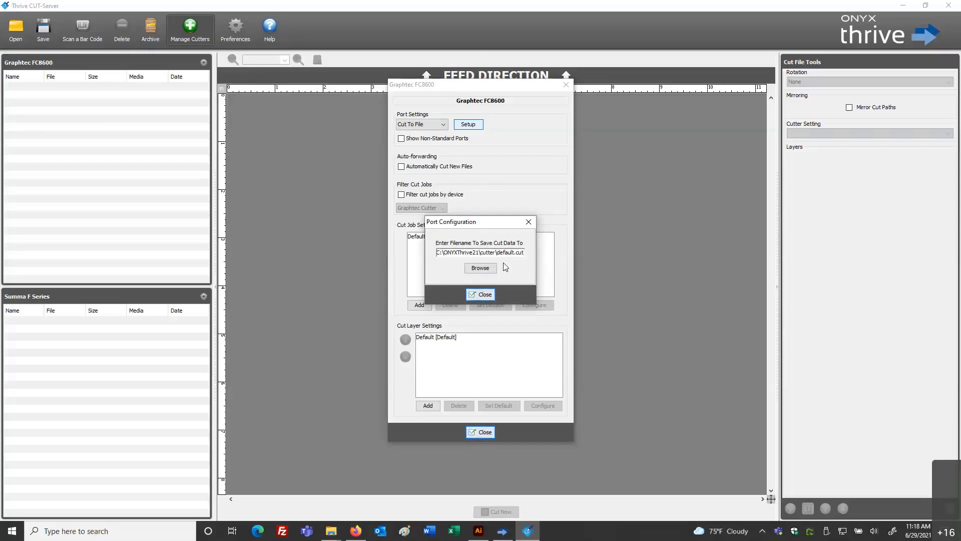
{"action": "left_click", "coordinate": [482, 293]}
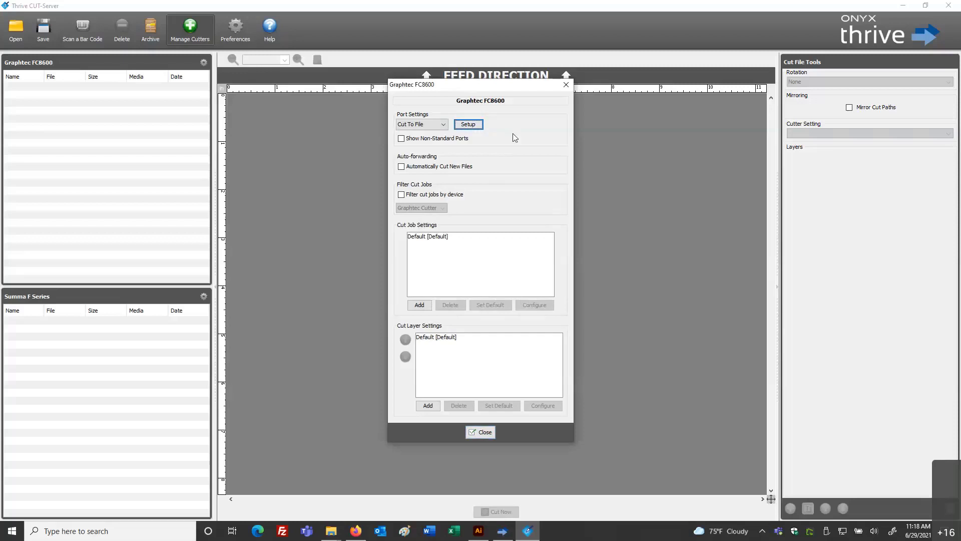
{"action": "left_click", "coordinate": [435, 126]}
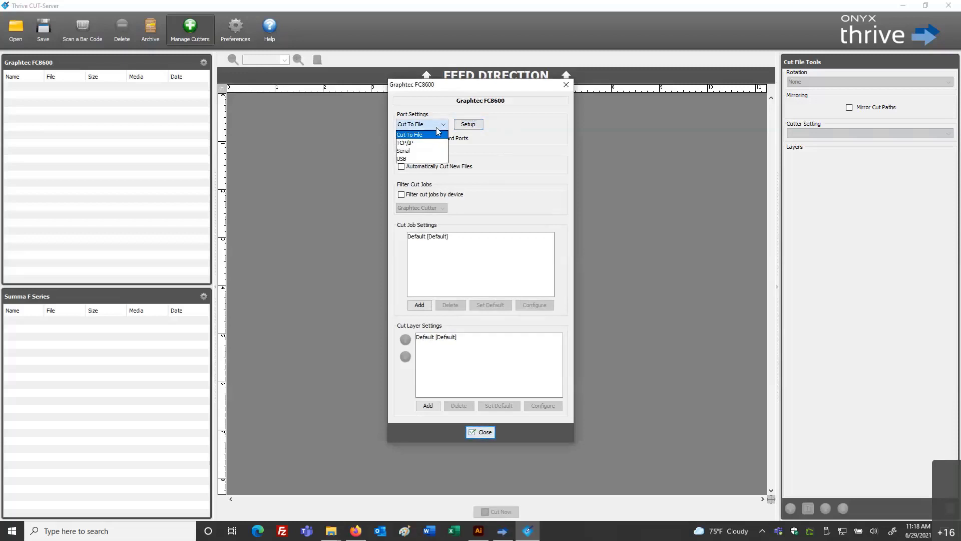
{"action": "left_click", "coordinate": [497, 125]}
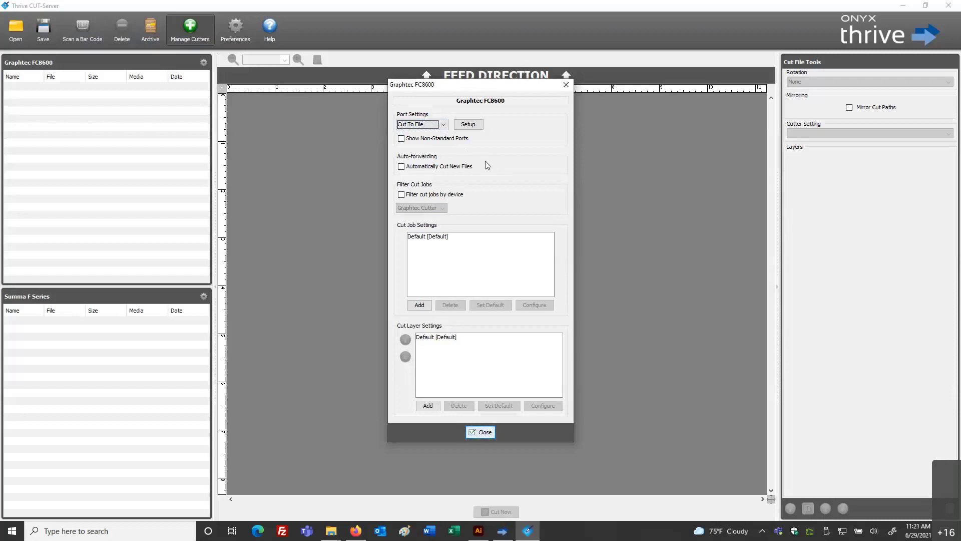
{"action": "left_click", "coordinate": [402, 167]}
- Examine the Detect Marks and Action After Cut choices for a new Graphtec cut job setting without adding one
{"action": "left_click", "coordinate": [420, 305]}
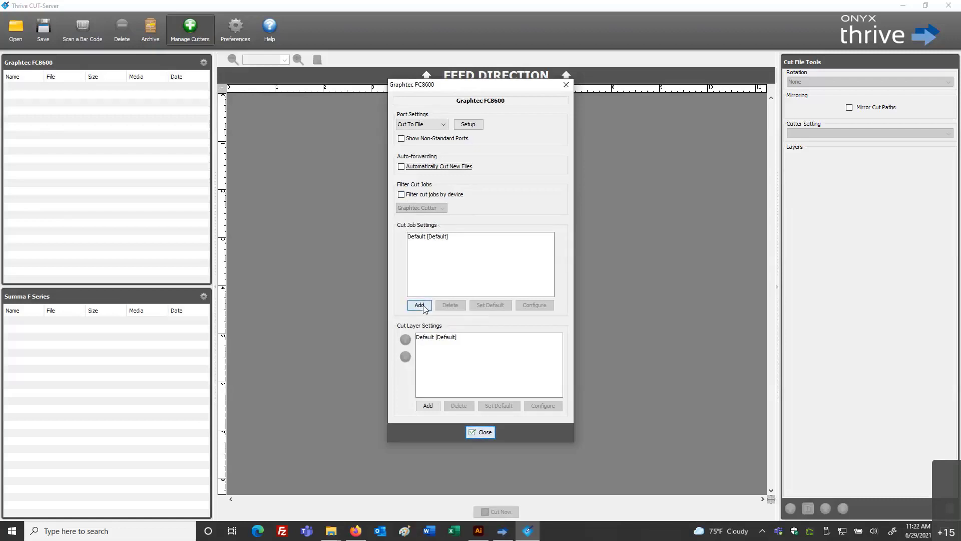
{"action": "left_click", "coordinate": [534, 256]}
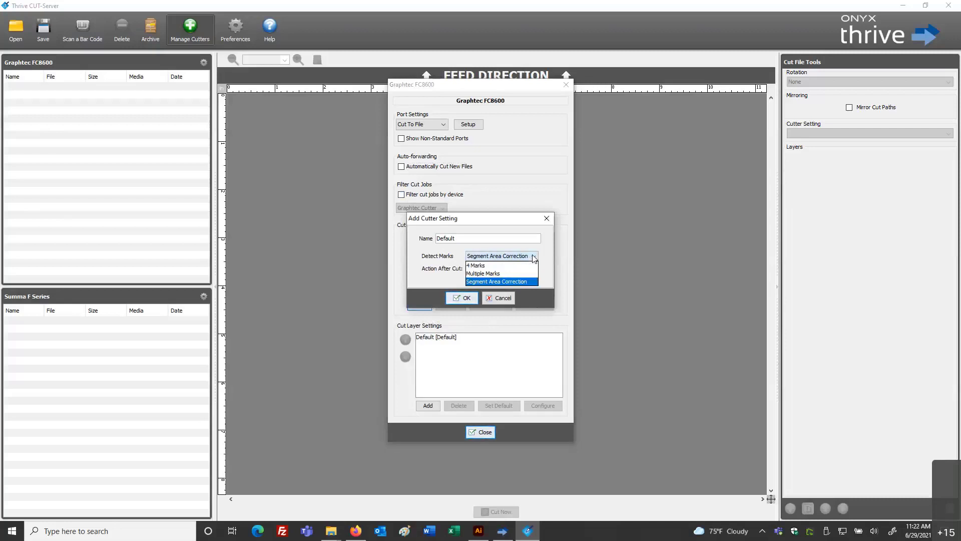
{"action": "left_click", "coordinate": [533, 258]}
{"action": "left_click", "coordinate": [534, 258]}
{"action": "left_click", "coordinate": [535, 258]}
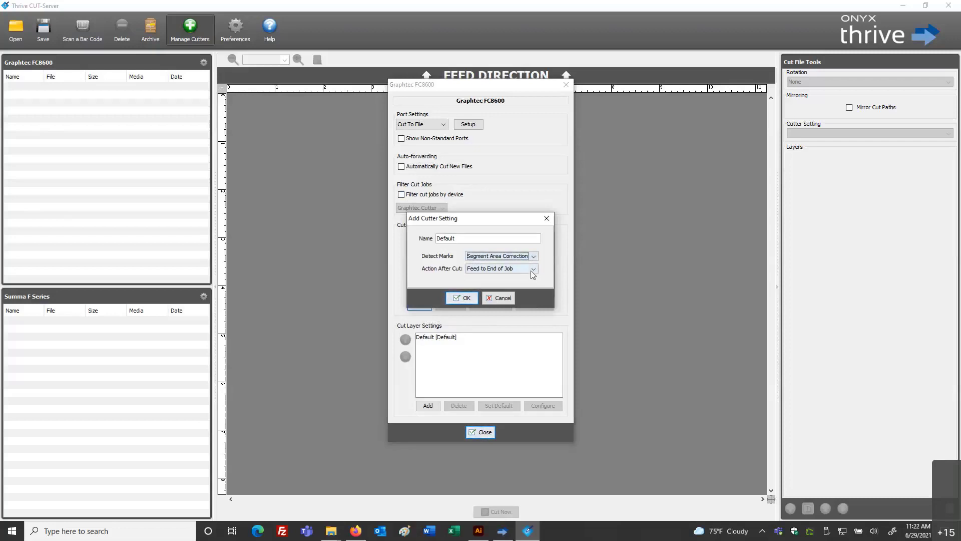
{"action": "left_click", "coordinate": [532, 270]}
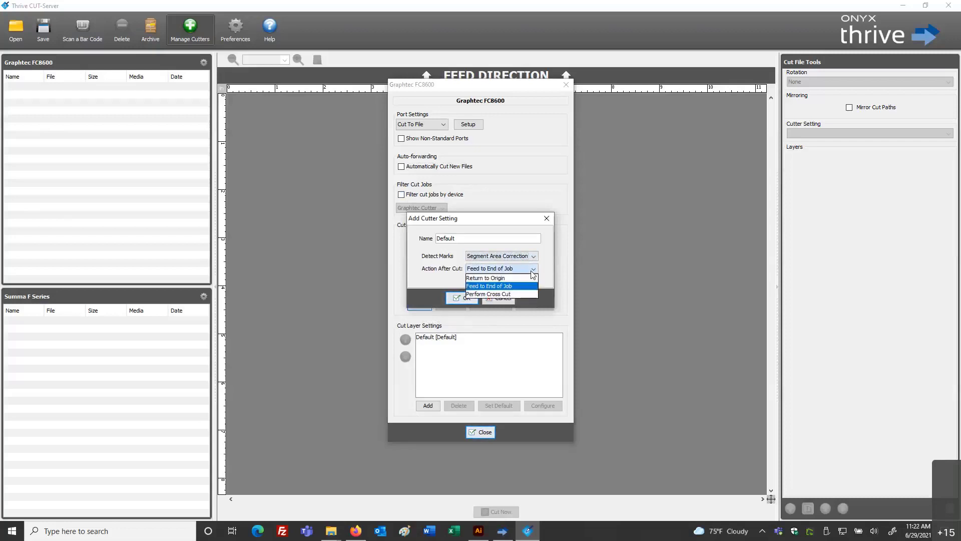
{"action": "left_click", "coordinate": [531, 273]}
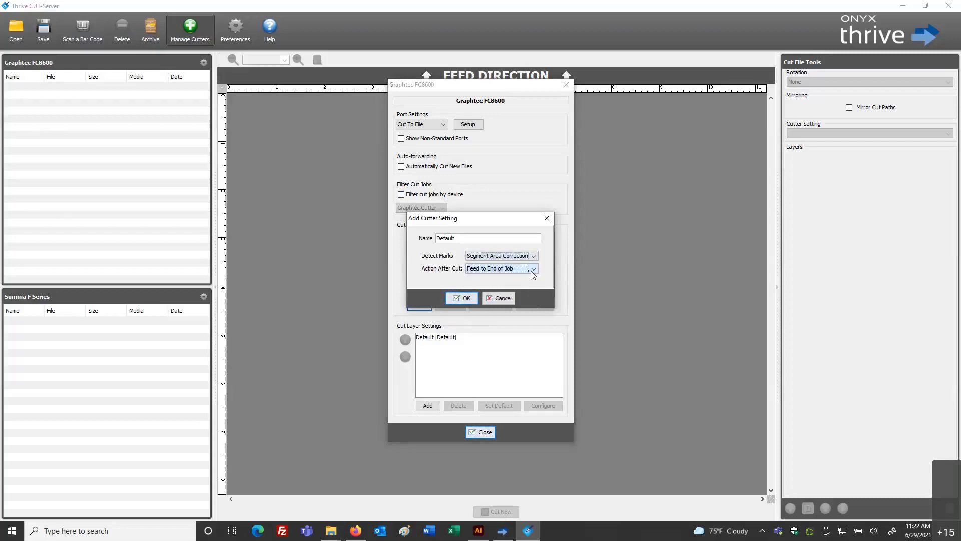
{"action": "left_click", "coordinate": [511, 296]}
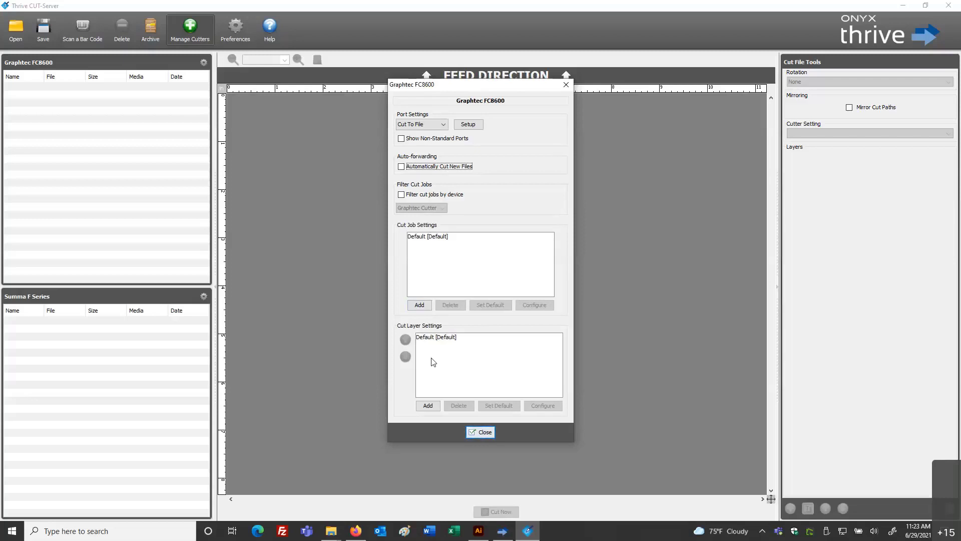
- Add a Graphtec cut layer setting named CutContour that uses condition 2
{"action": "left_click", "coordinate": [427, 406]}
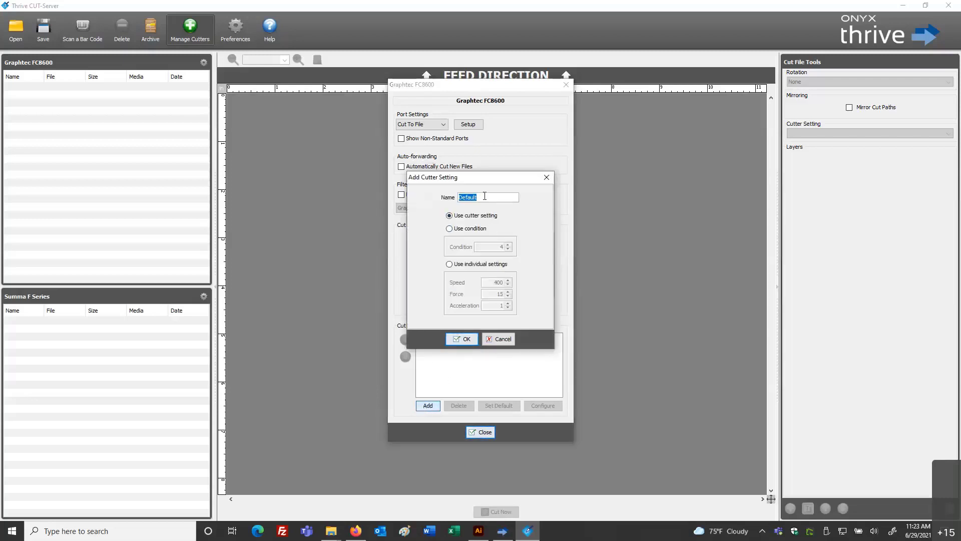
{"action": "type", "text": "CutContour"}
{"action": "left_click", "coordinate": [455, 229]}
{"action": "left_click", "coordinate": [509, 249]}
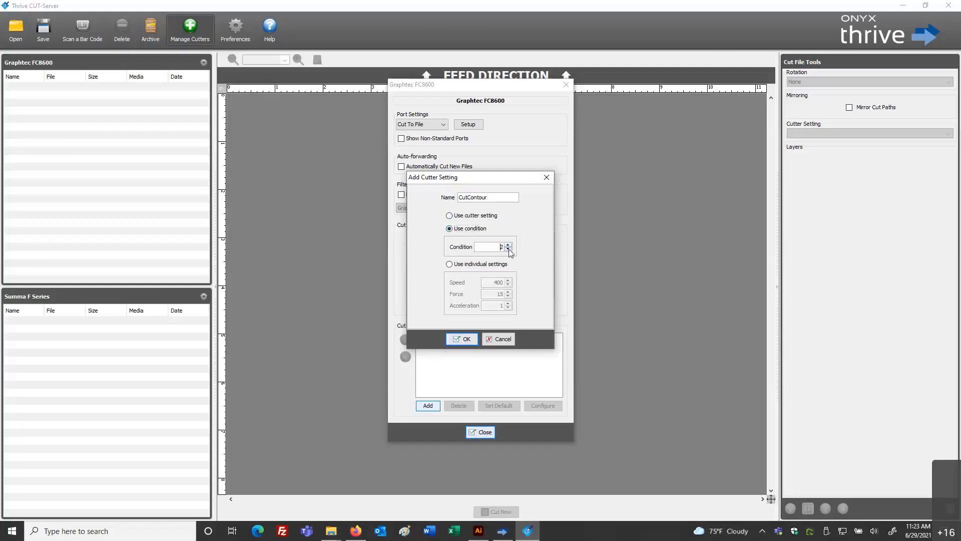
{"action": "left_click", "coordinate": [509, 249]}
{"action": "left_click", "coordinate": [450, 265]}
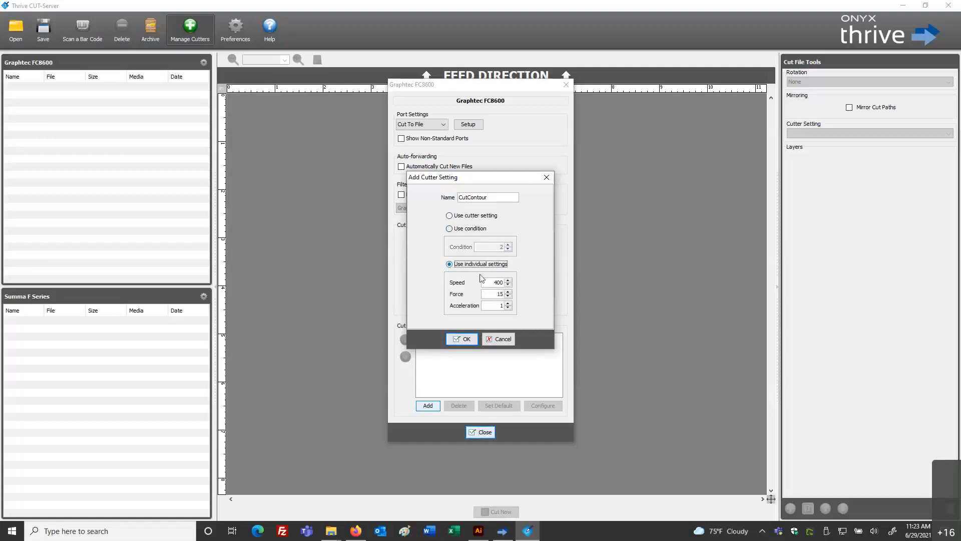
{"action": "left_click", "coordinate": [449, 229]}
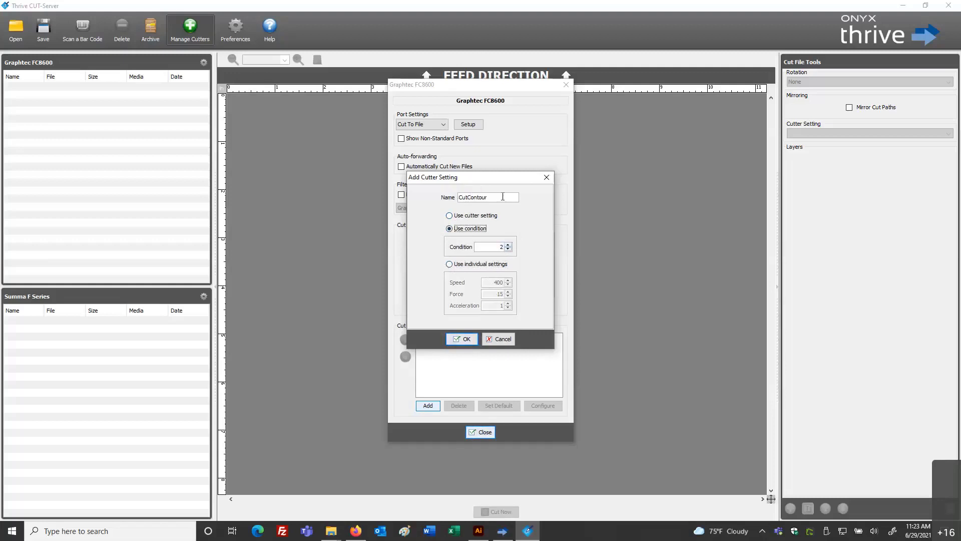
{"action": "left_click", "coordinate": [467, 337]}
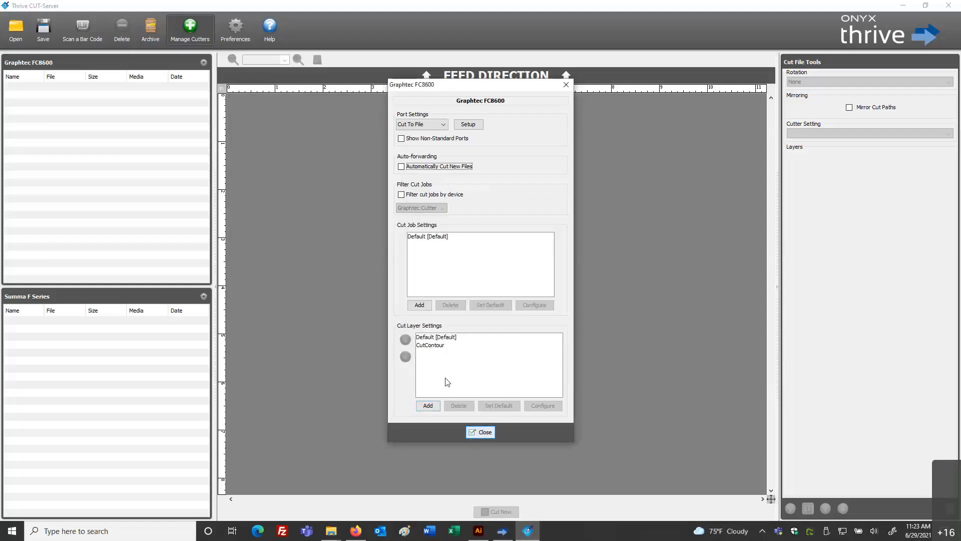
- Add a second Graphtec cut layer setting named Score that uses condition 4
{"action": "left_click", "coordinate": [428, 406]}
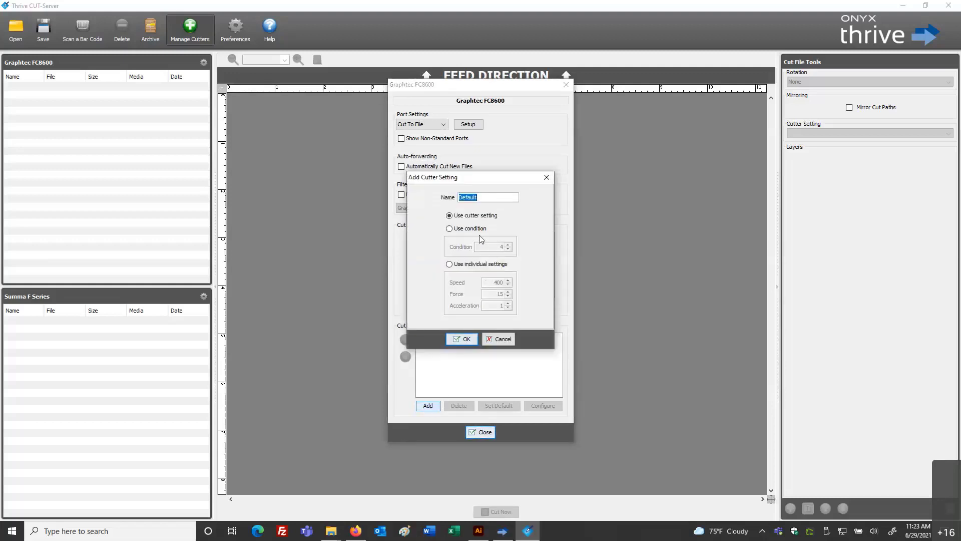
{"action": "type", "text": "Score"}
{"action": "left_click", "coordinate": [472, 232]}
{"action": "left_click", "coordinate": [464, 339]}
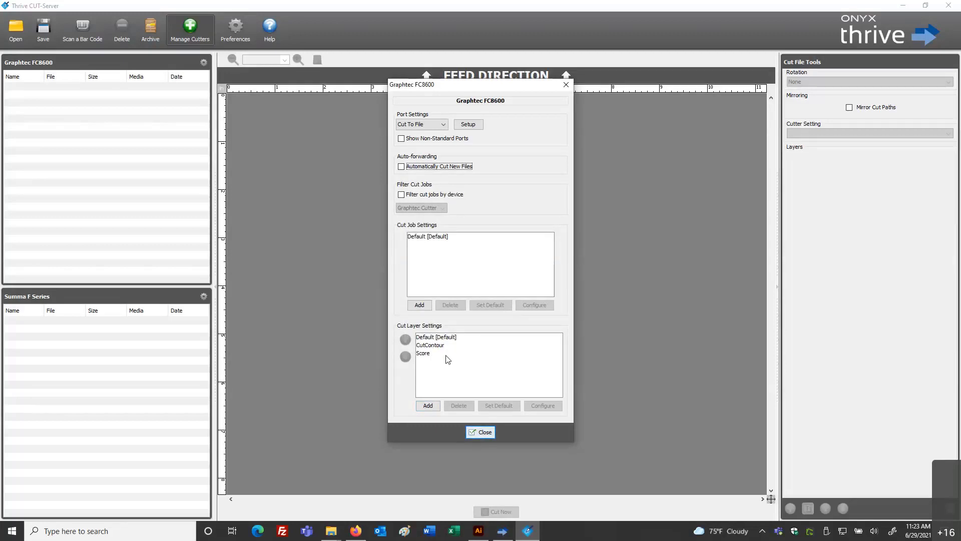
- Check the Score cut layer's condition in its configuration without changing it
{"action": "left_click", "coordinate": [428, 346]}
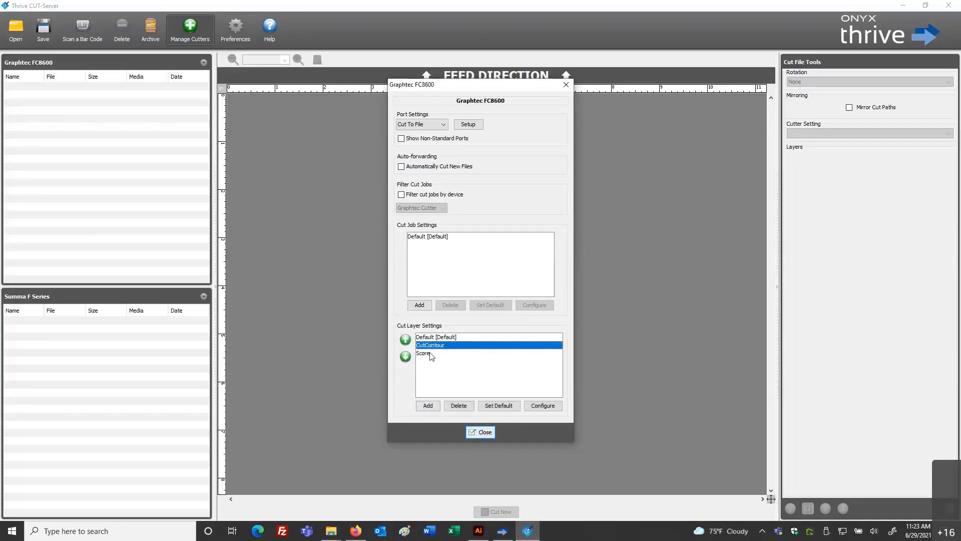
{"action": "left_click", "coordinate": [429, 354]}
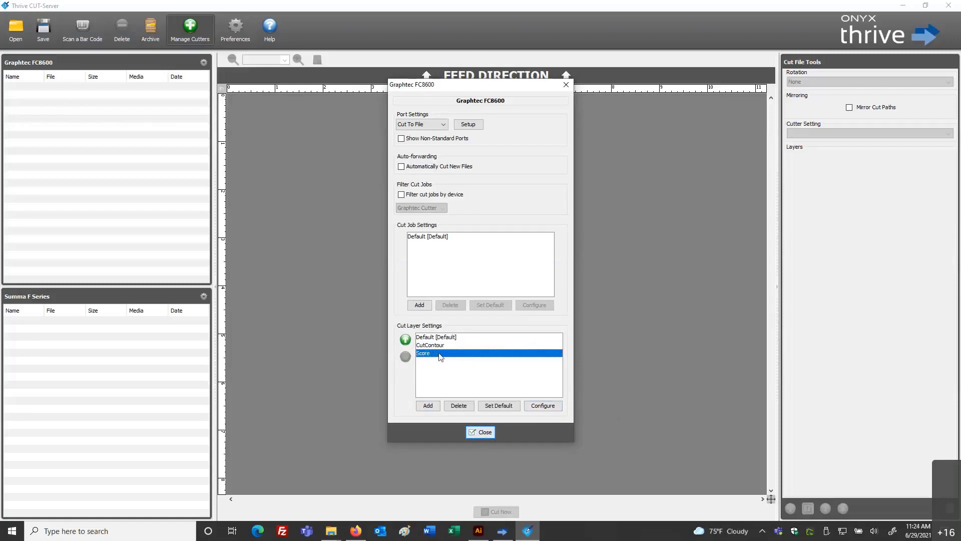
{"action": "left_click", "coordinate": [542, 405]}
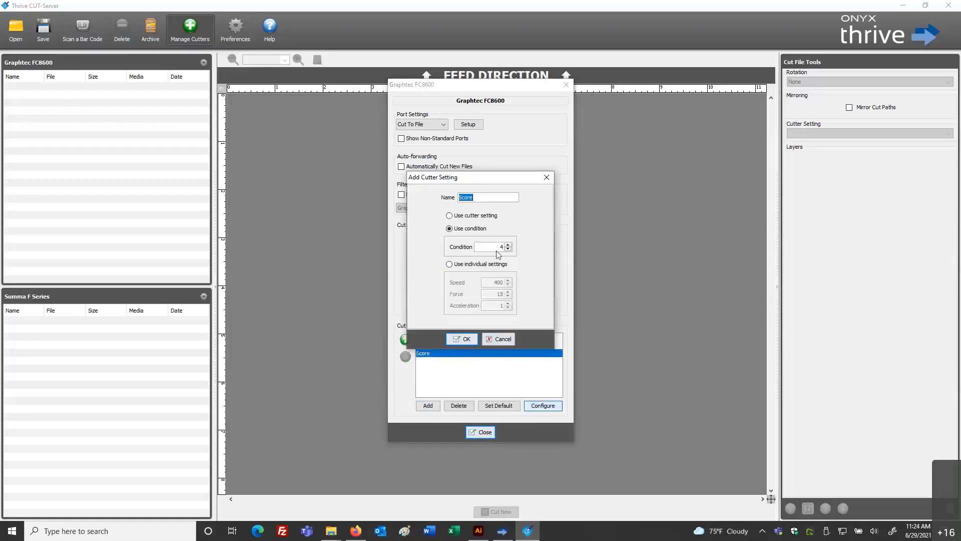
{"action": "left_click", "coordinate": [502, 340]}
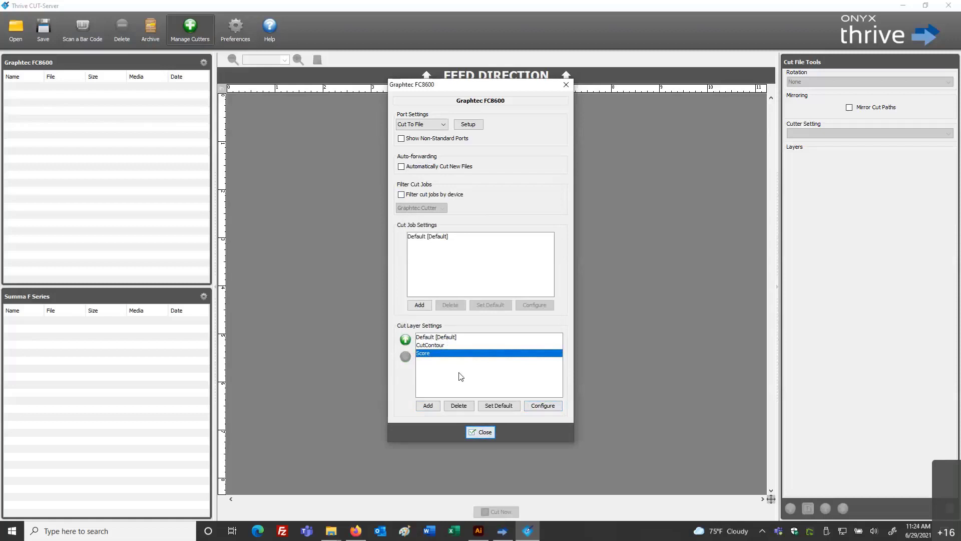
- Move the Score layer setting above CutContour in the cut order and finish the Graphtec FC8600 configuration
{"action": "left_click", "coordinate": [425, 346]}
{"action": "left_click", "coordinate": [428, 352]}
{"action": "left_click", "coordinate": [428, 346]}
{"action": "left_click", "coordinate": [429, 353]}
{"action": "left_click", "coordinate": [447, 345]}
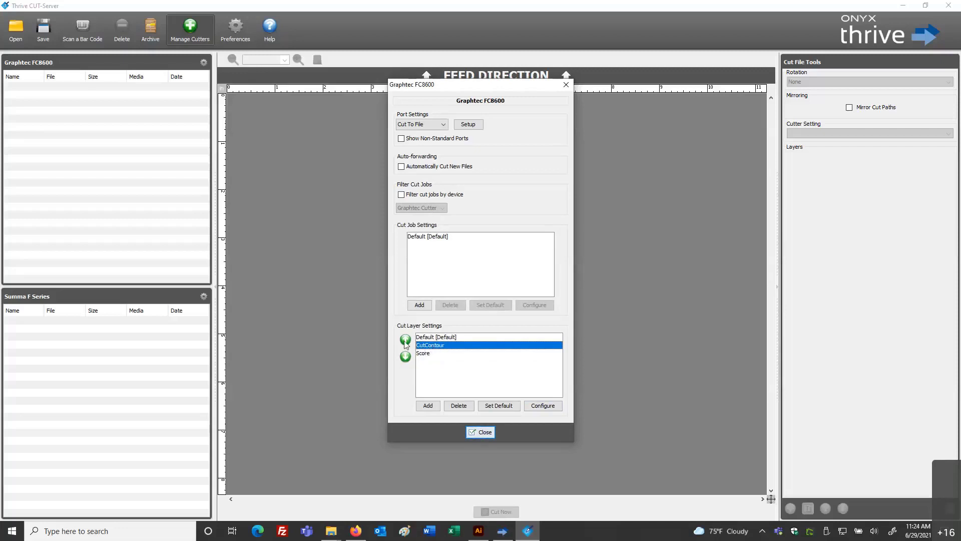
{"action": "left_click", "coordinate": [427, 355]}
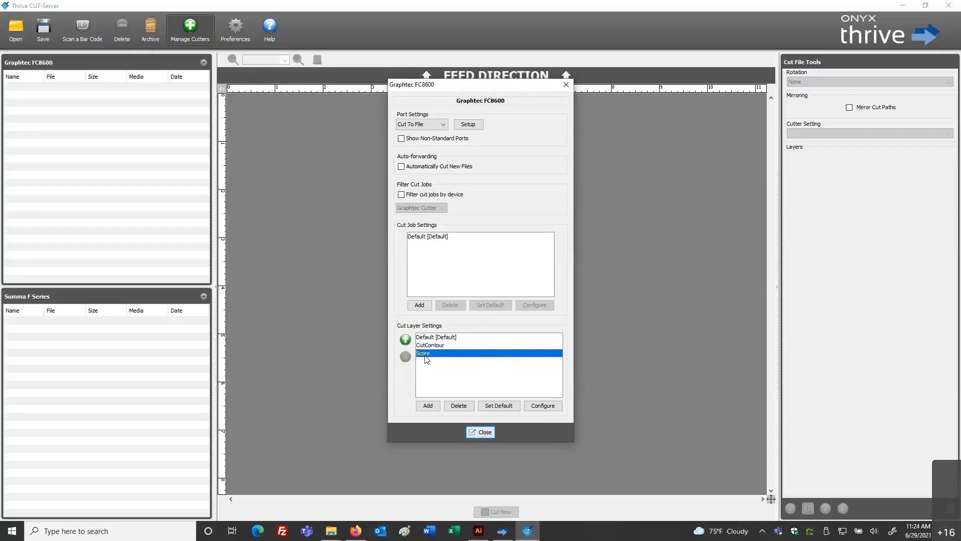
{"action": "left_click", "coordinate": [405, 340]}
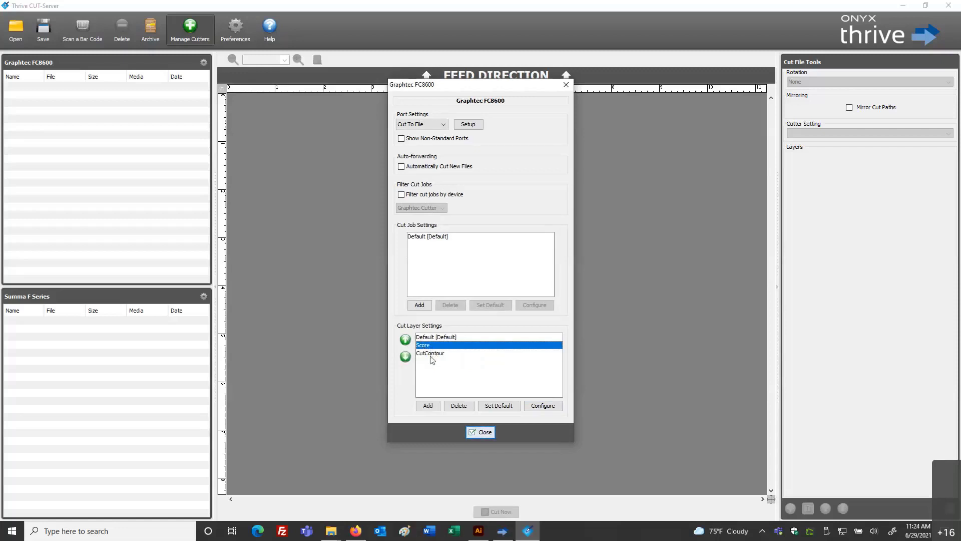
{"action": "left_click", "coordinate": [432, 355]}
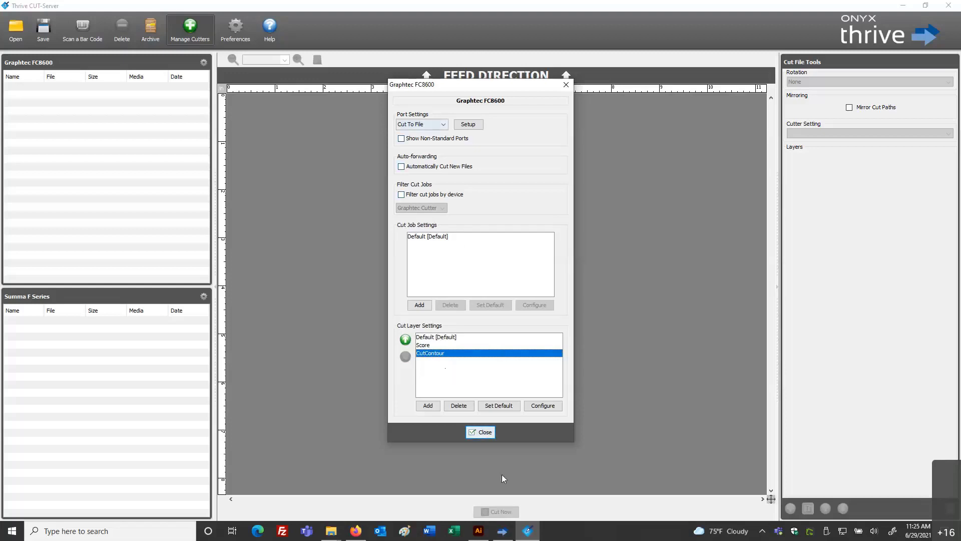
{"action": "left_click", "coordinate": [482, 431]}
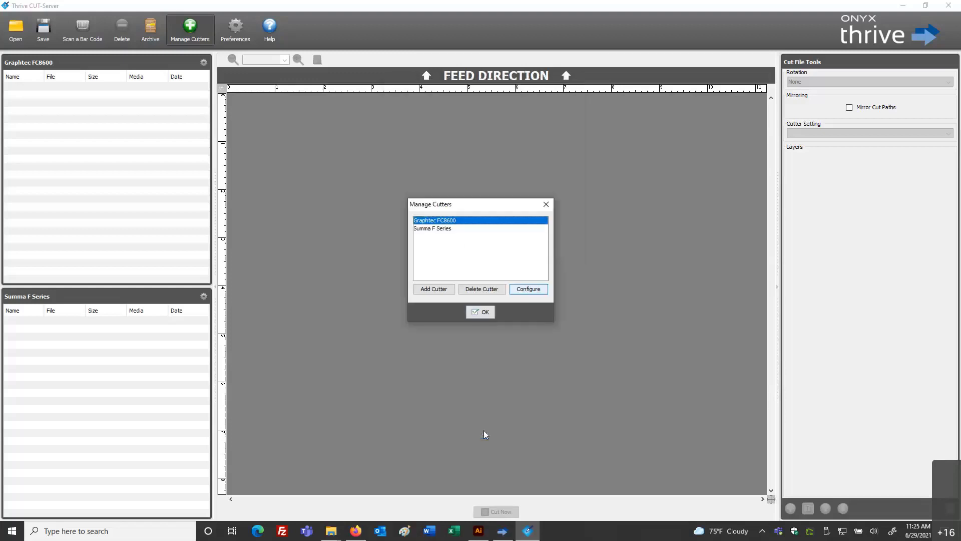
- Open the Summa F Series configuration and review its port and auto-forwarding options, keeping Cut To Folder and automatic cutting off
{"action": "left_click", "coordinate": [437, 229]}
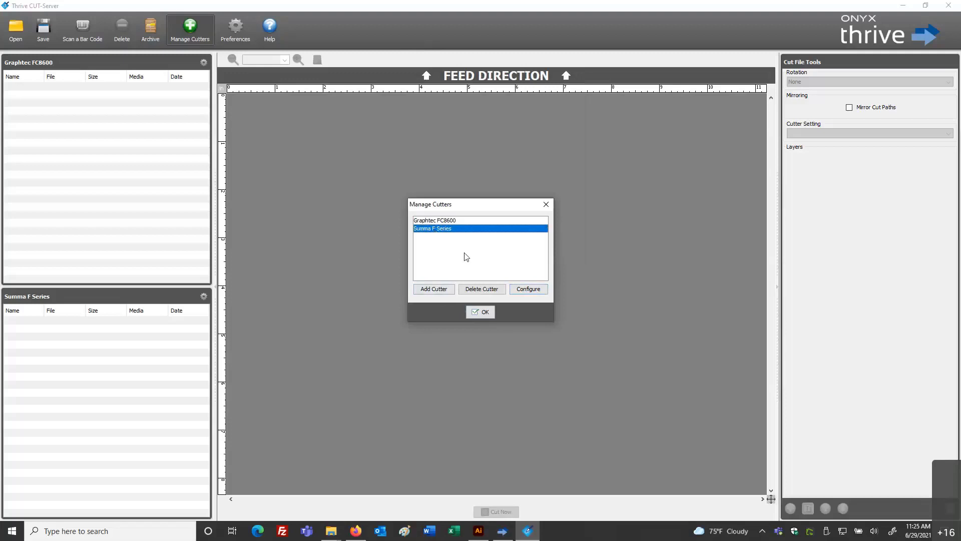
{"action": "left_click", "coordinate": [527, 290]}
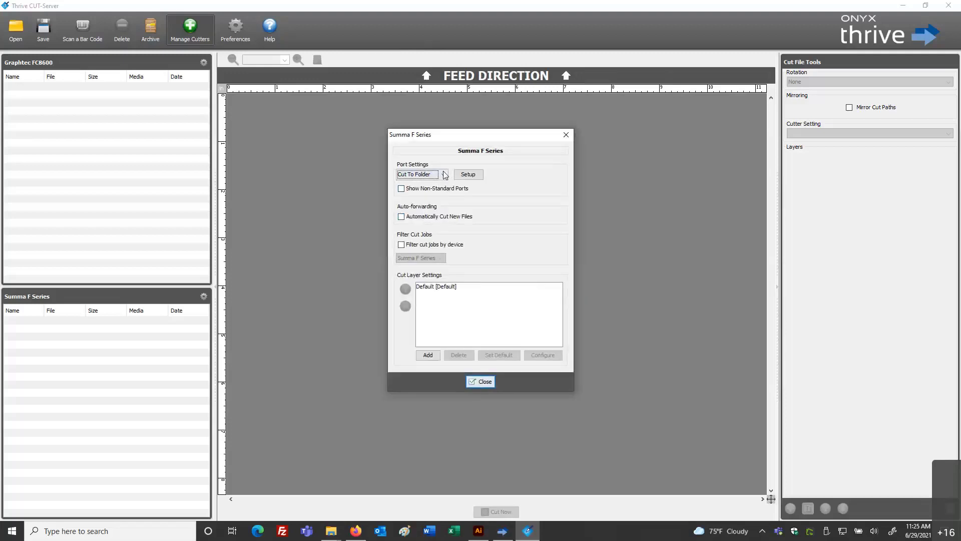
{"action": "left_click", "coordinate": [445, 176]}
{"action": "left_click", "coordinate": [401, 218]}
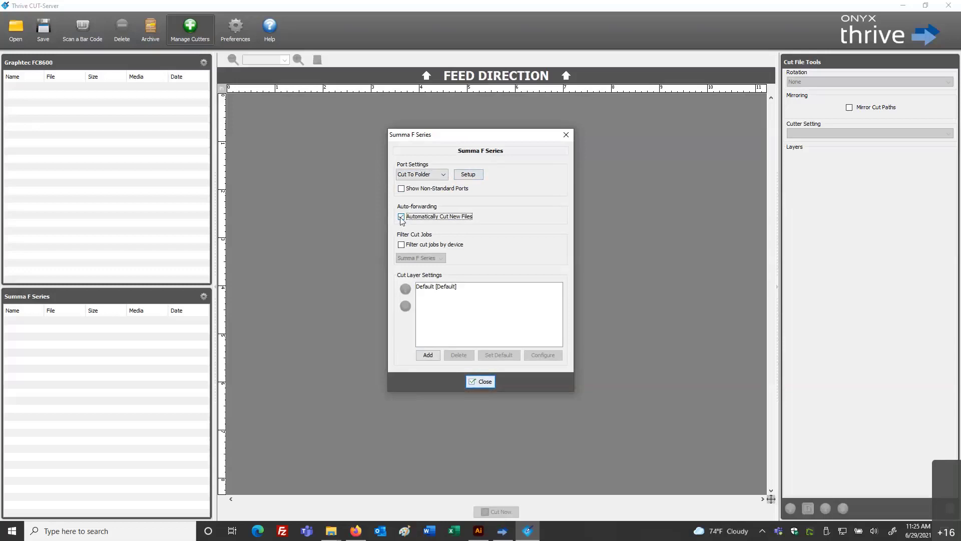
{"action": "left_click", "coordinate": [401, 217]}
- Review the tool choices for a new Summa F Series cutter setting, keeping Pen, and close the cutter configuration and management
{"action": "left_click", "coordinate": [426, 355]}
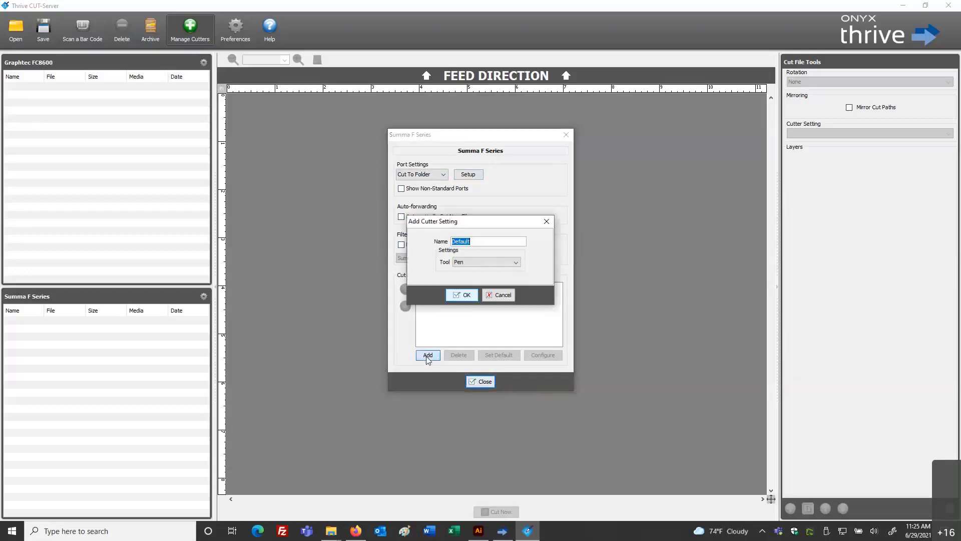
{"action": "left_click", "coordinate": [516, 263]}
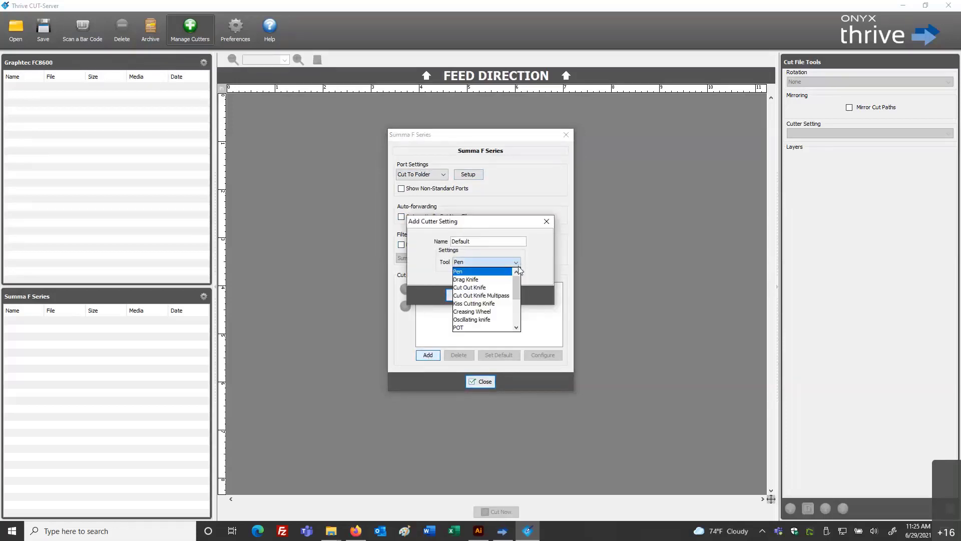
{"action": "left_click_drag", "start_coordinate": [517, 296], "coordinate": [515, 273]}
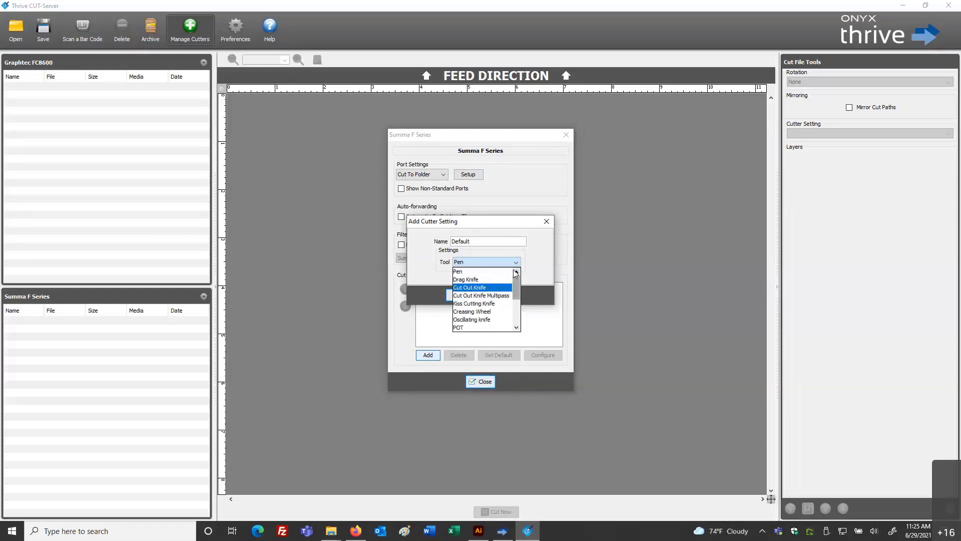
{"action": "left_click", "coordinate": [538, 257]}
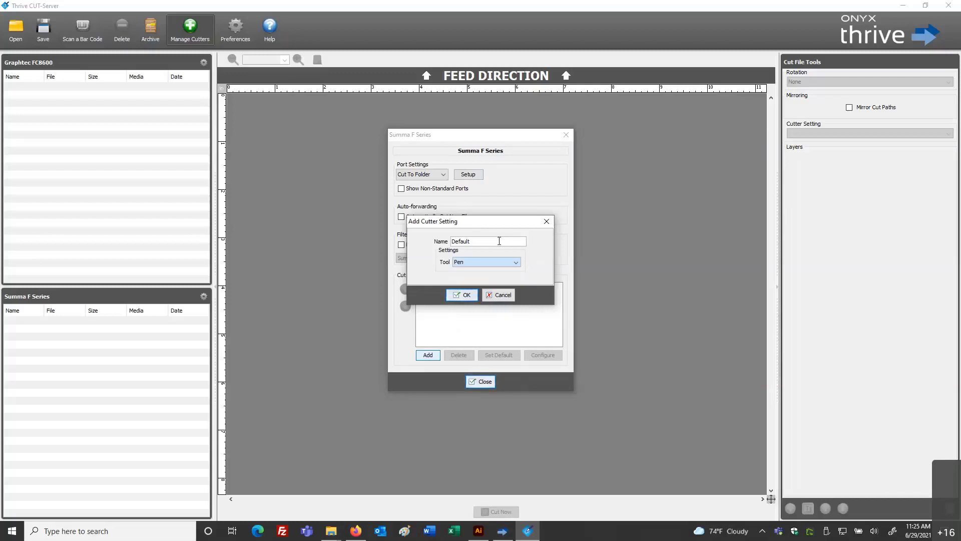
{"action": "left_click", "coordinate": [461, 294]}
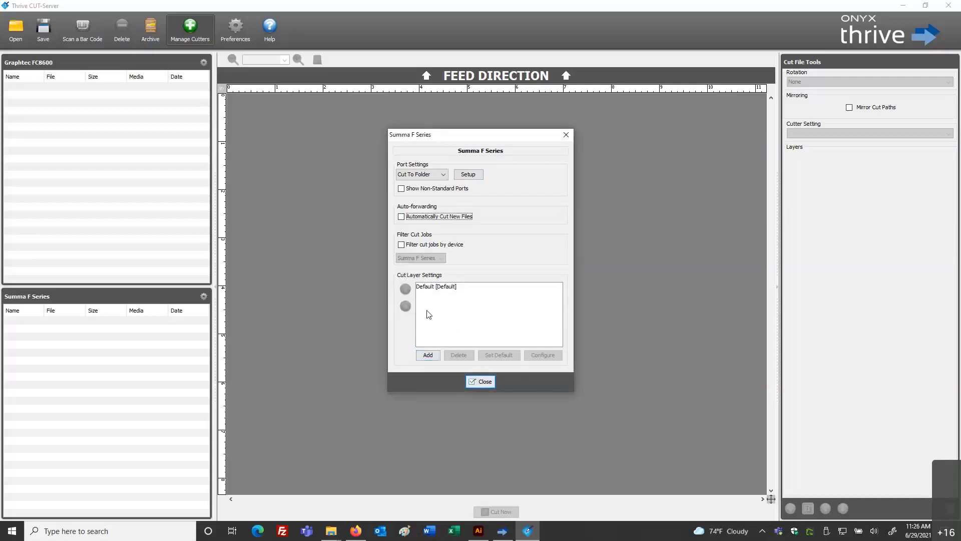
{"action": "left_click", "coordinate": [480, 381]}
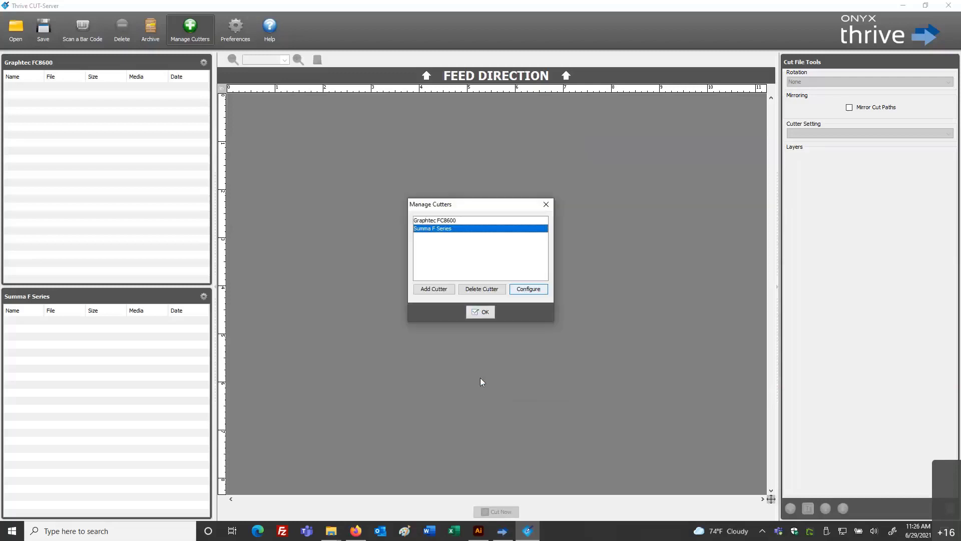
{"action": "left_click", "coordinate": [482, 312]}
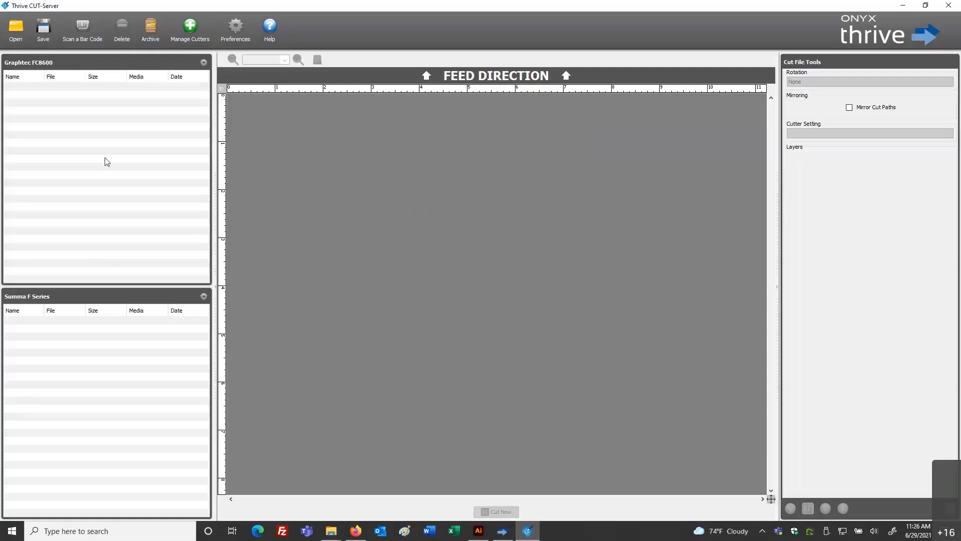
- Switch to RIP-Queue and review the Graphtec cutter and Summa Cutter quick sets without editing them
{"action": "left_click", "coordinate": [499, 535]}
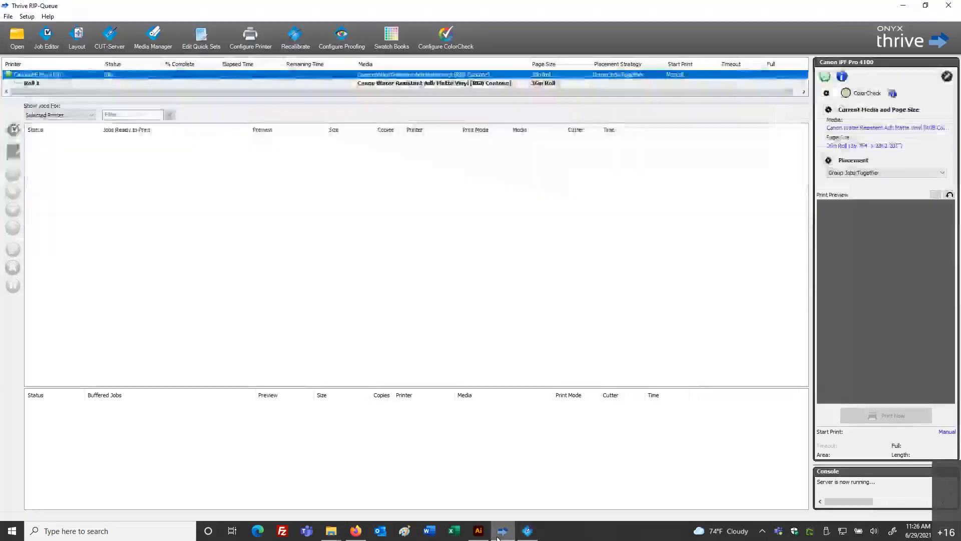
{"action": "left_click", "coordinate": [201, 36]}
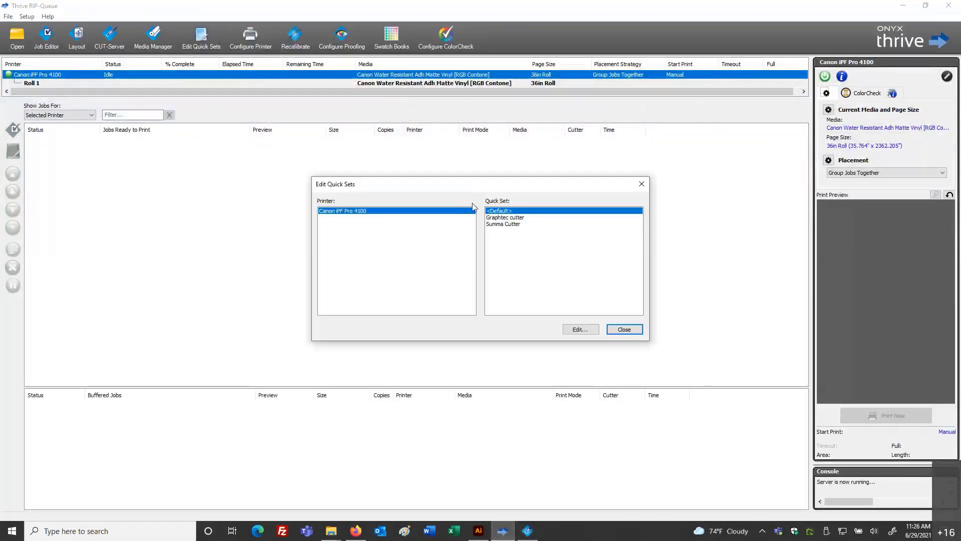
{"action": "left_click", "coordinate": [502, 217]}
{"action": "left_click", "coordinate": [502, 224]}
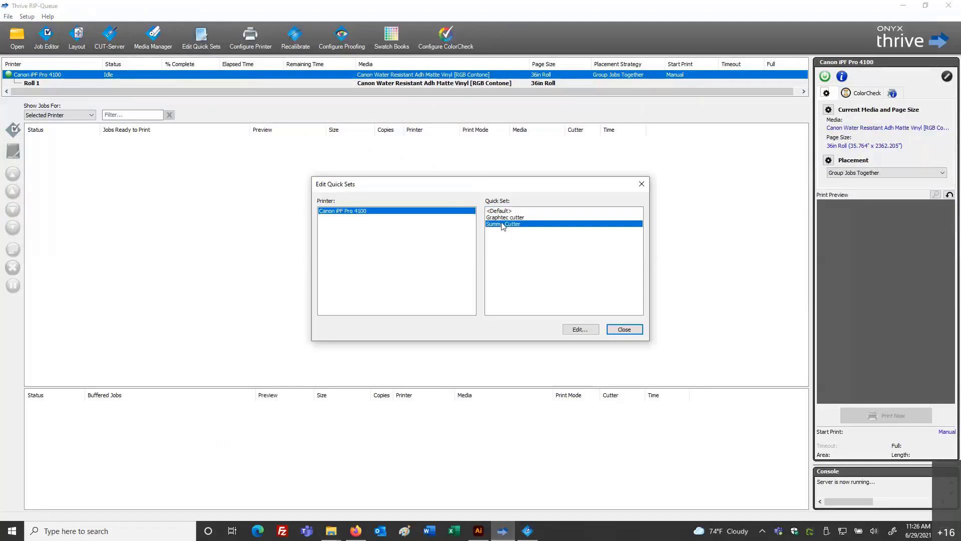
{"action": "left_click", "coordinate": [502, 217]}
{"action": "left_click", "coordinate": [502, 224]}
{"action": "left_click", "coordinate": [624, 329]}
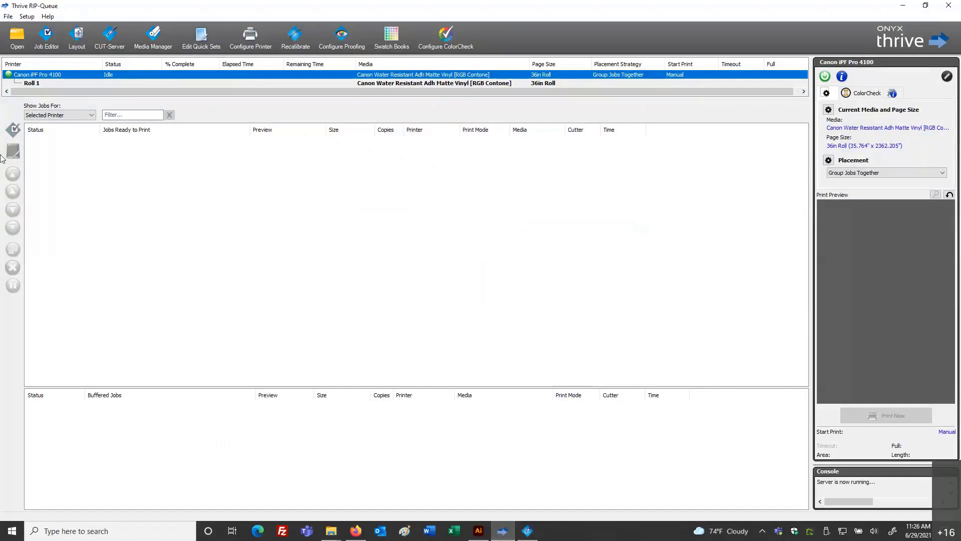
- Open the Cutter Manager, agreeing to stop processing, and open the cut mark configuration of Graphtec Cutter
{"action": "left_click", "coordinate": [8, 17]}
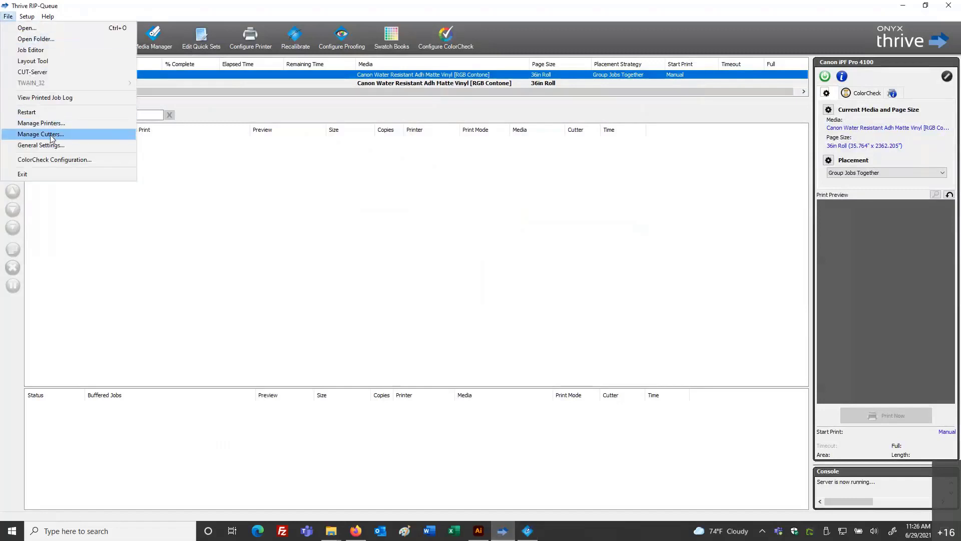
{"action": "left_click", "coordinate": [50, 134]}
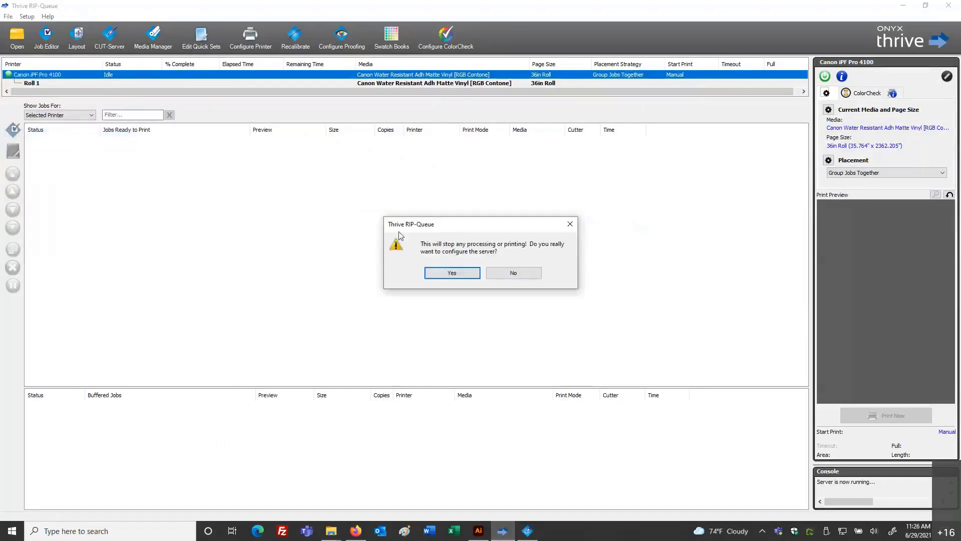
{"action": "left_click", "coordinate": [433, 273]}
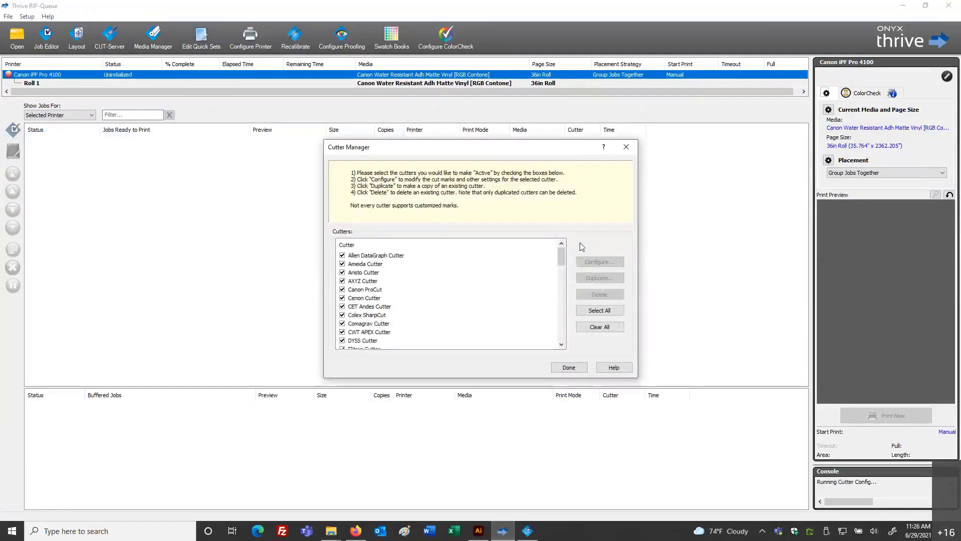
{"action": "left_click_drag", "start_coordinate": [561, 256], "coordinate": [561, 282]}
{"action": "left_click", "coordinate": [378, 298]}
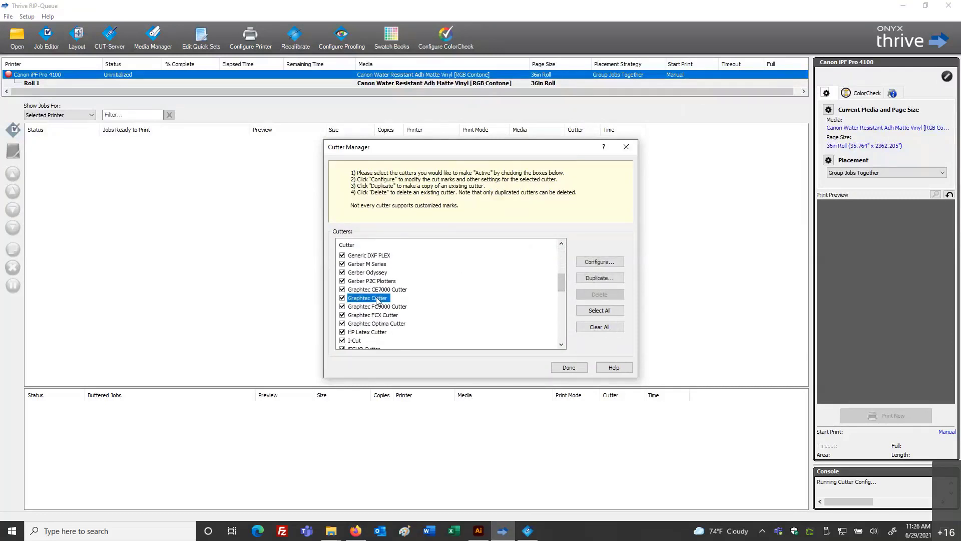
{"action": "left_click", "coordinate": [596, 263]}
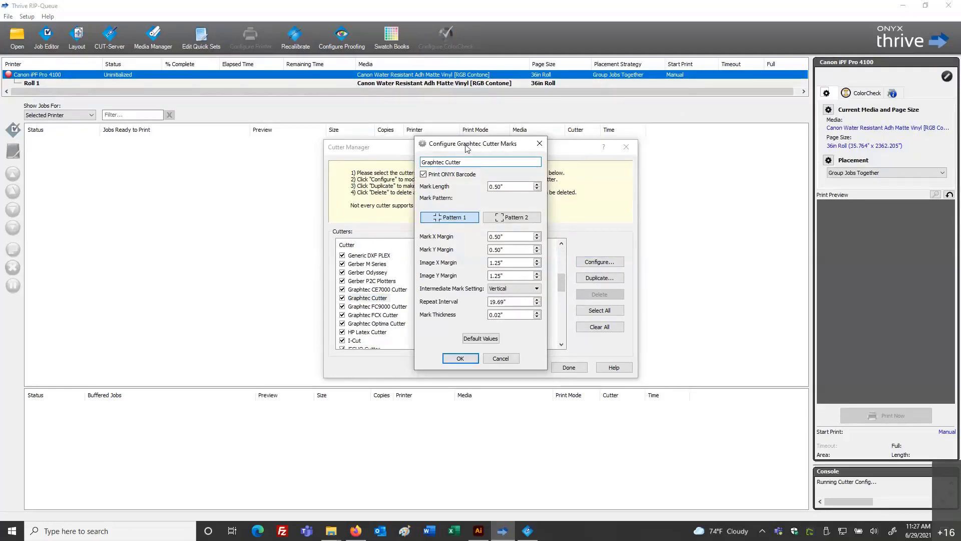
- Review the Graphtec cut mark options, keeping the ONYX barcode on, Pattern 1 and Vertical intermediate marks, and accept them
{"action": "left_click", "coordinate": [423, 174]}
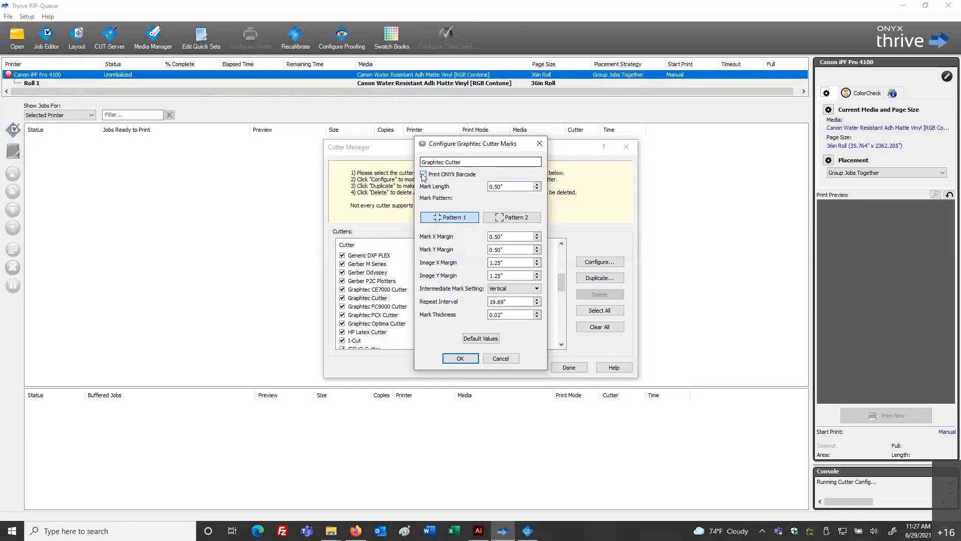
{"action": "left_click", "coordinate": [423, 175]}
{"action": "left_click", "coordinate": [519, 222]}
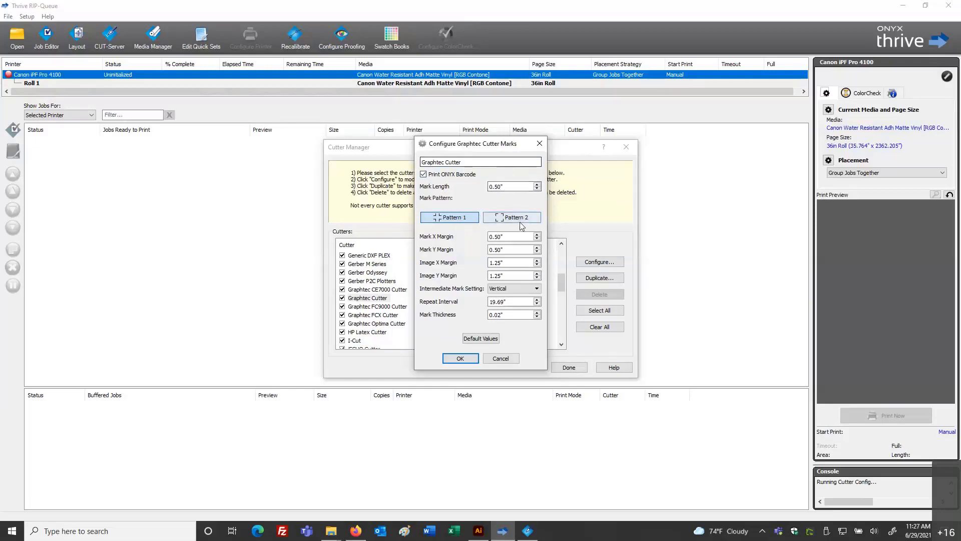
{"action": "left_click", "coordinate": [457, 219]}
{"action": "left_click", "coordinate": [520, 291]}
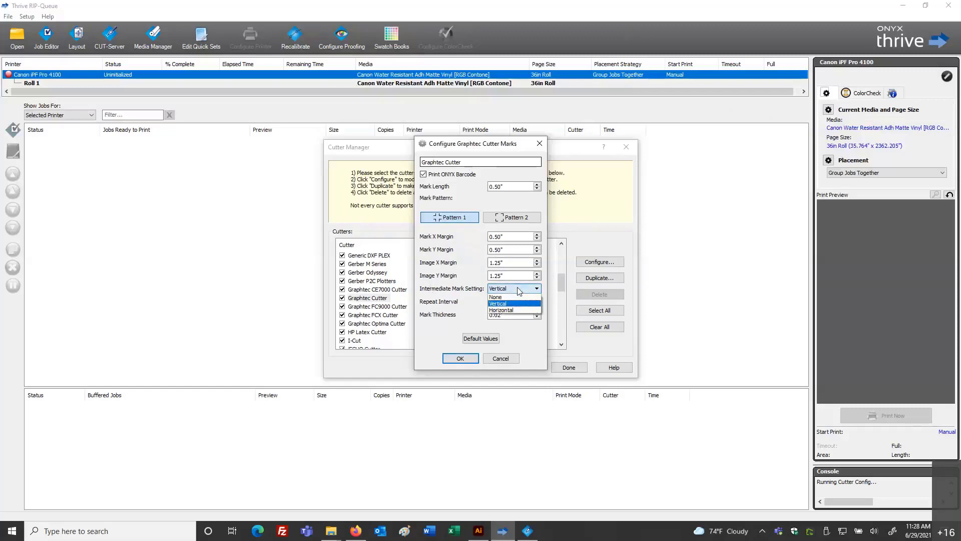
{"action": "left_click", "coordinate": [520, 291]}
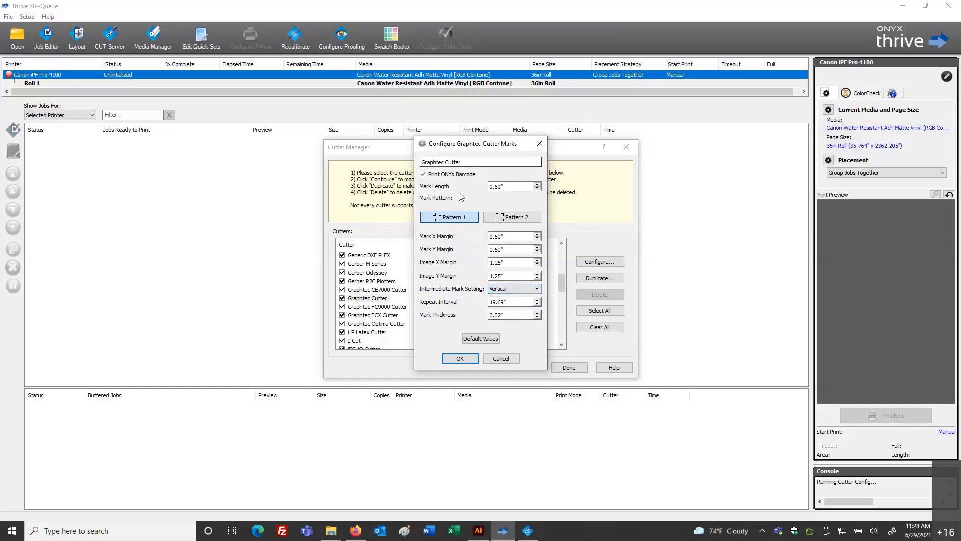
{"action": "left_click", "coordinate": [459, 358]}
- Review the Summa F Series cut mark configuration, keeping Summa as the barcode to print, and accept it
{"action": "left_click_drag", "start_coordinate": [562, 277], "coordinate": [561, 326]}
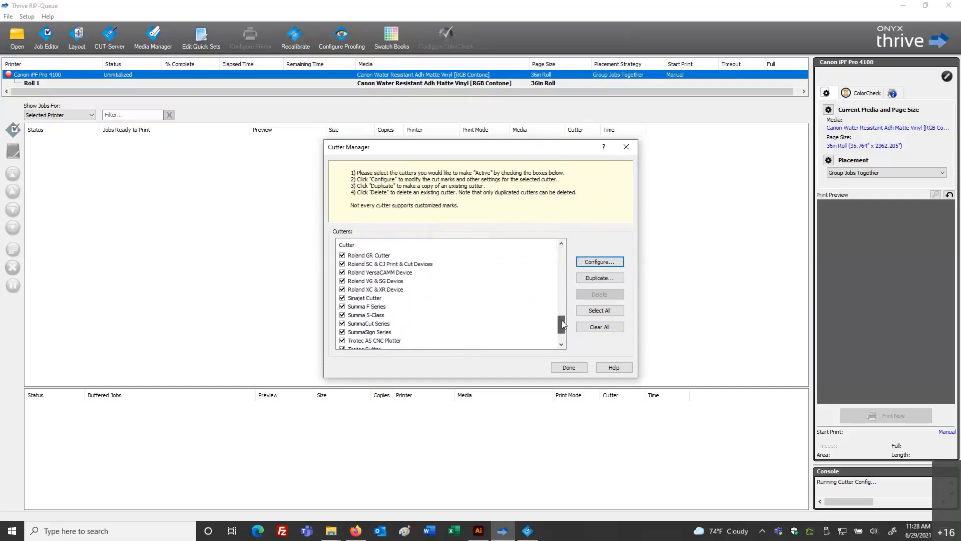
{"action": "left_click", "coordinate": [368, 307]}
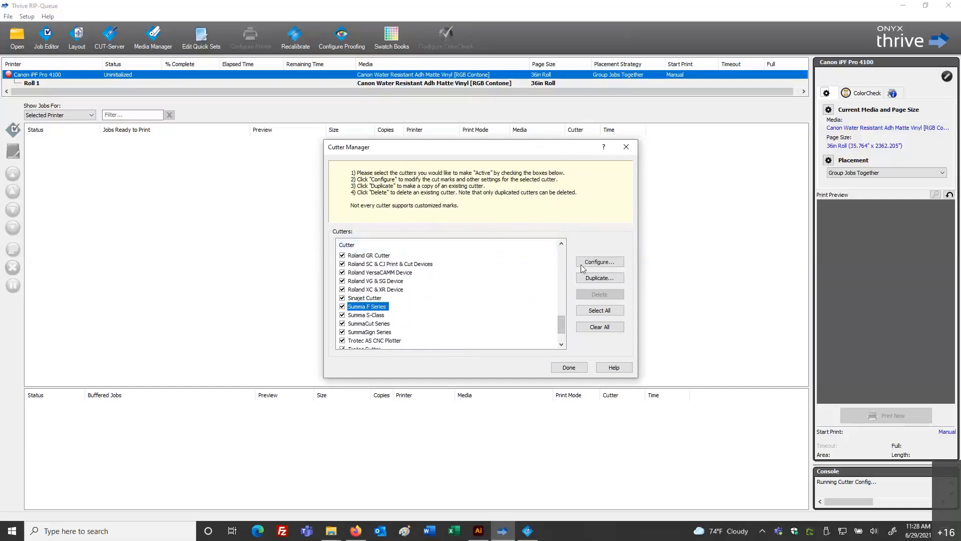
{"action": "left_click", "coordinate": [599, 262]}
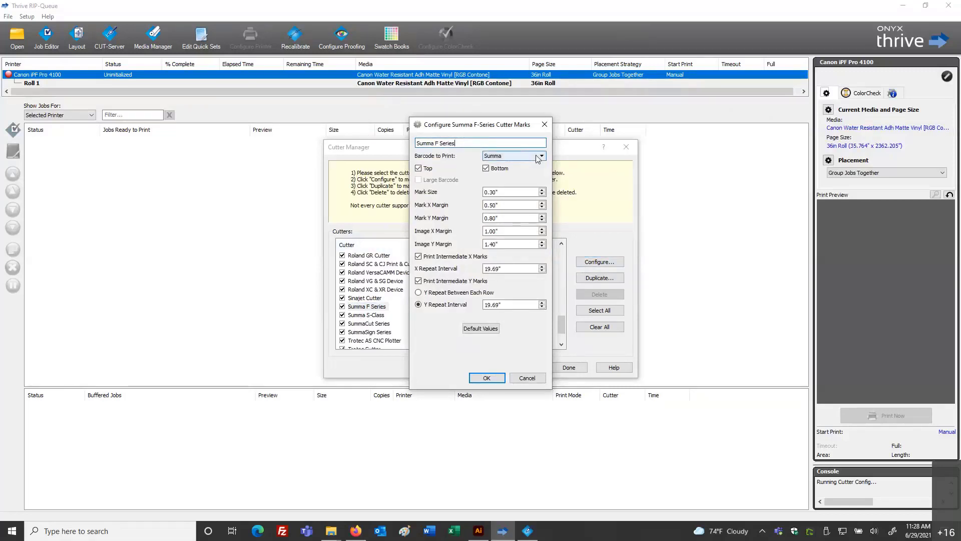
{"action": "left_click", "coordinate": [538, 158]}
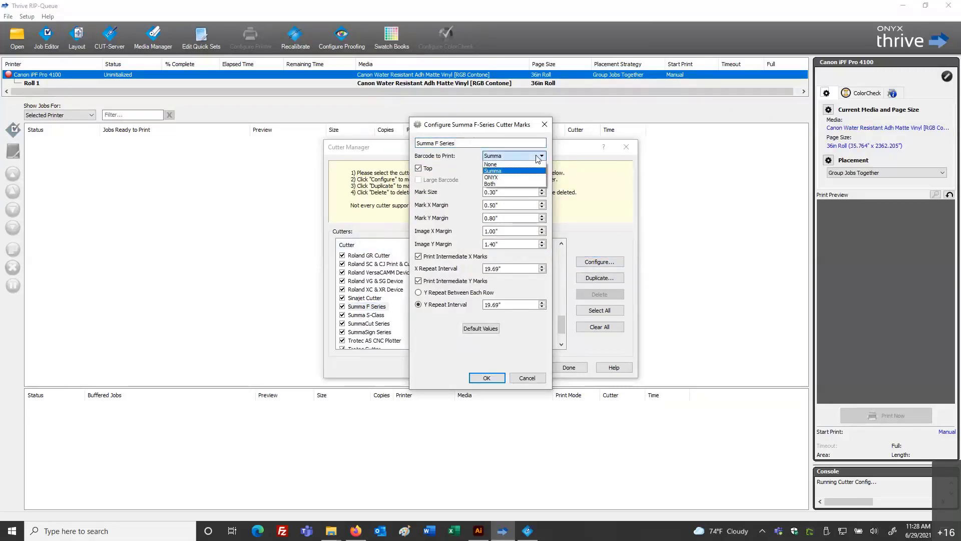
{"action": "left_click", "coordinate": [493, 170]}
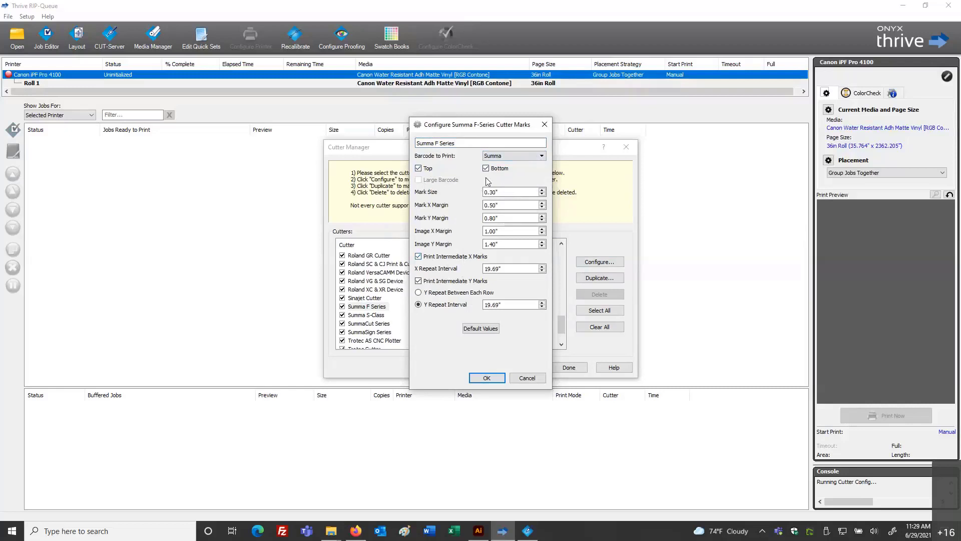
{"action": "left_click", "coordinate": [611, 12]}
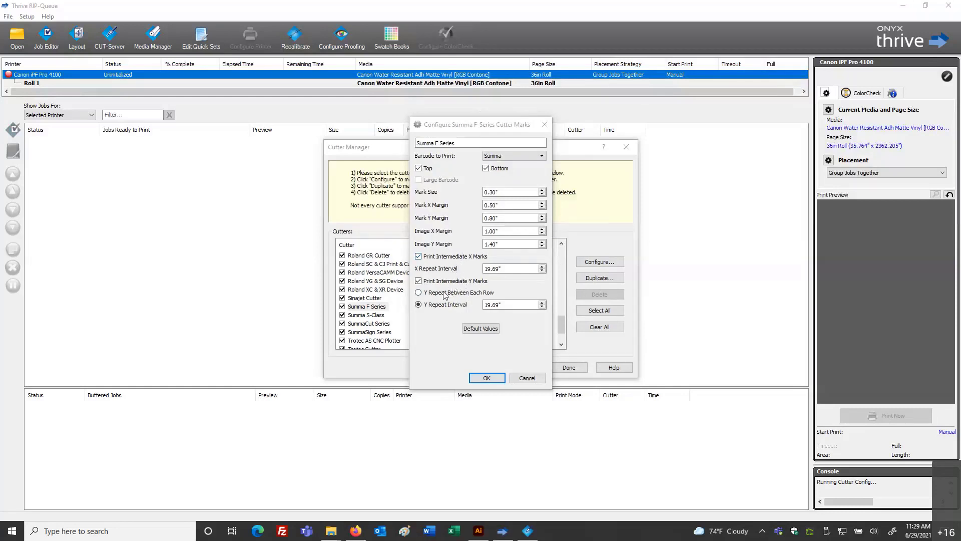
{"action": "left_click", "coordinate": [453, 125]}
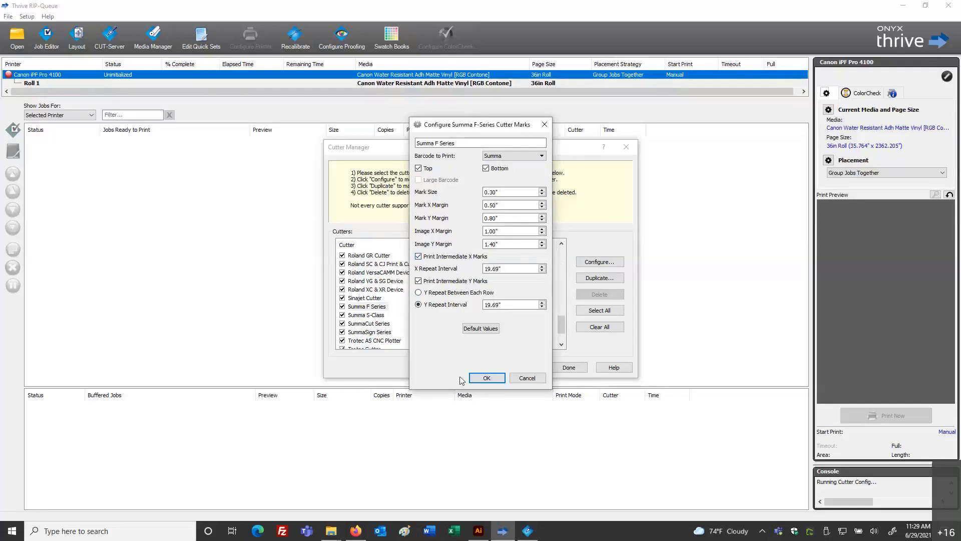
{"action": "left_click", "coordinate": [485, 377]}
- Reopen the Graphtec Cutter mark configuration and check the intermediate mark choices, keeping Vertical
{"action": "left_click_drag", "start_coordinate": [560, 324], "coordinate": [561, 284]}
{"action": "left_click", "coordinate": [368, 289]}
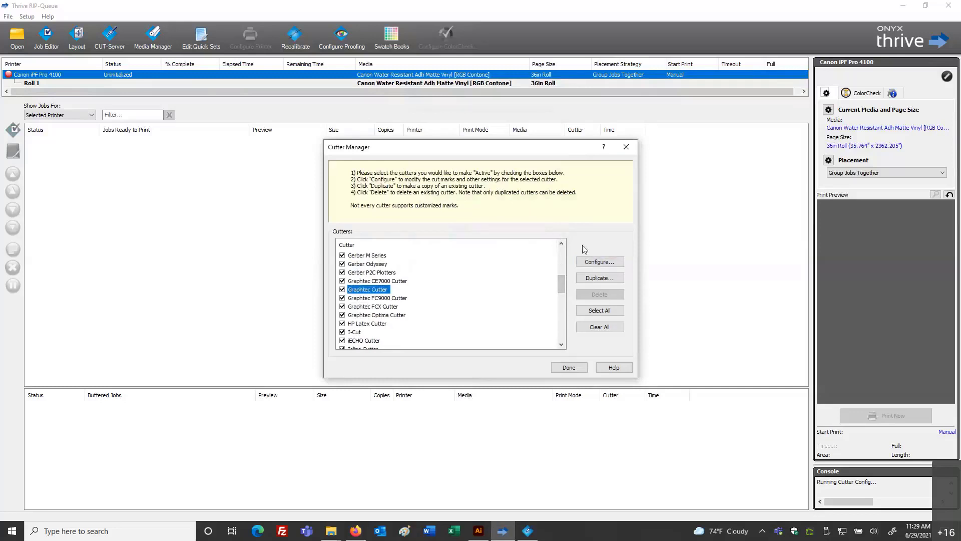
{"action": "left_click", "coordinate": [589, 261]}
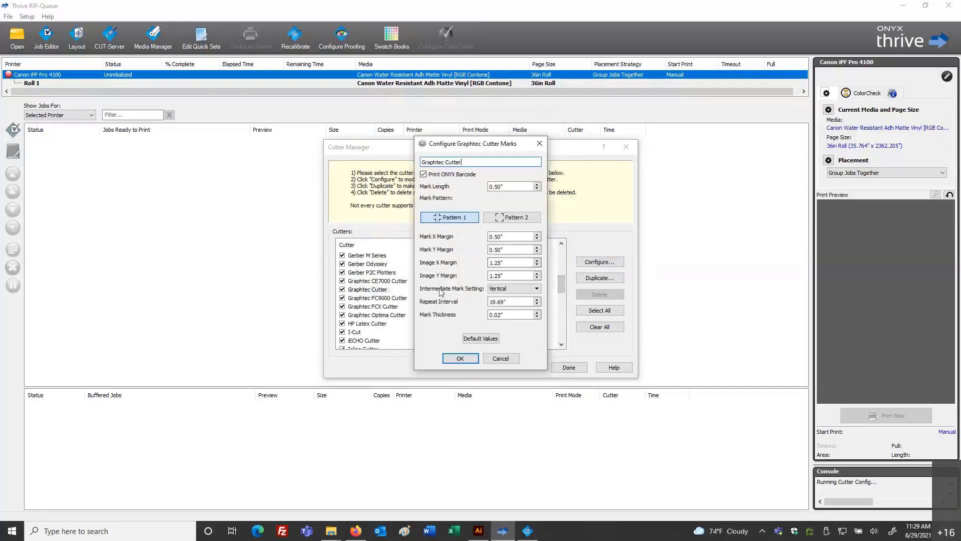
{"action": "left_click", "coordinate": [517, 289]}
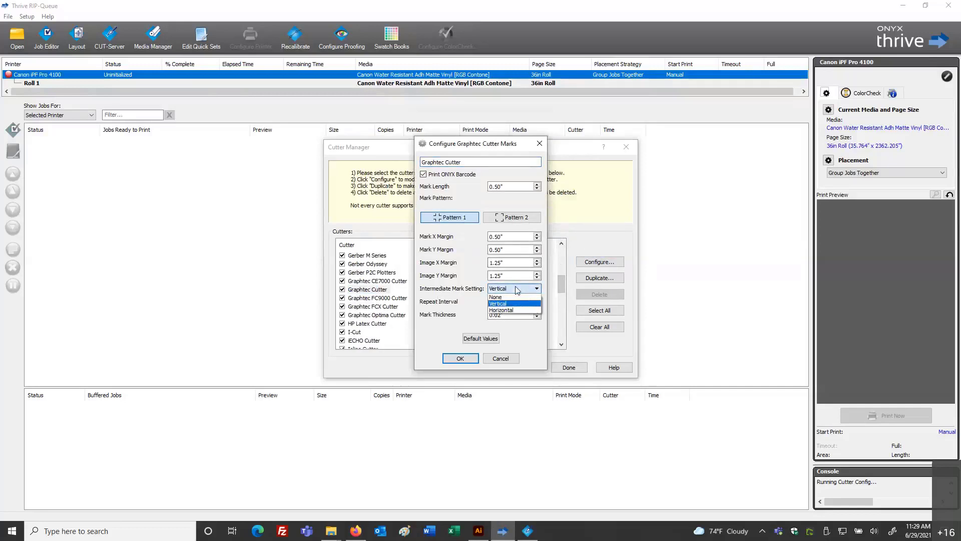
{"action": "left_click", "coordinate": [518, 289]}
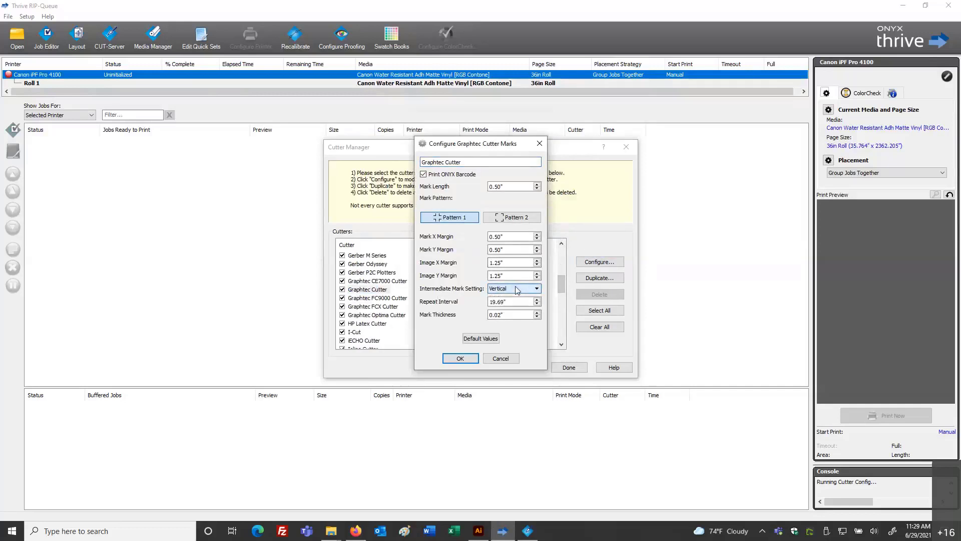
{"action": "left_click", "coordinate": [460, 358]}
- Reopen the Summa F Series mark configuration, examine its intermediate X and Y mark options and repeat intervals, and accept it unchanged
{"action": "left_click_drag", "start_coordinate": [560, 278], "coordinate": [563, 320]}
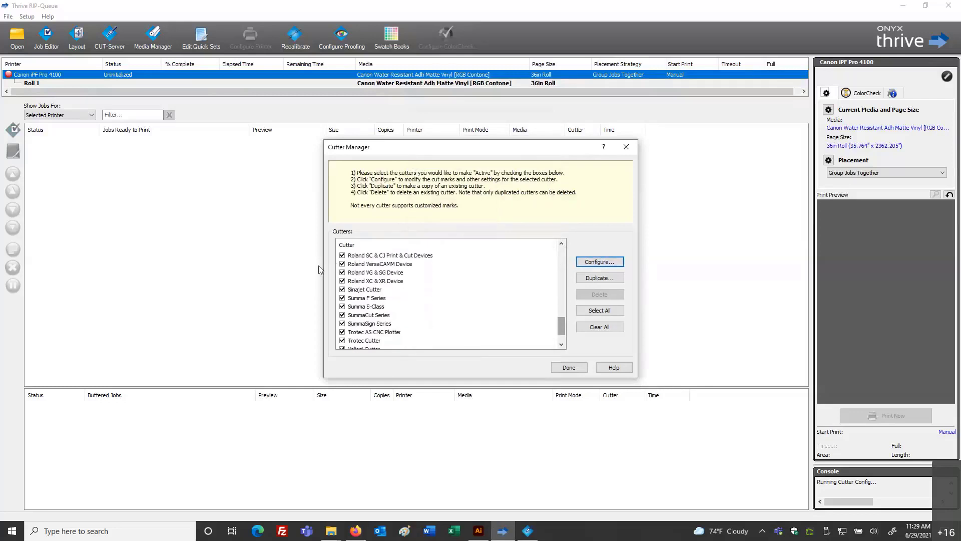
{"action": "left_click", "coordinate": [366, 290]}
{"action": "left_click", "coordinate": [376, 299]}
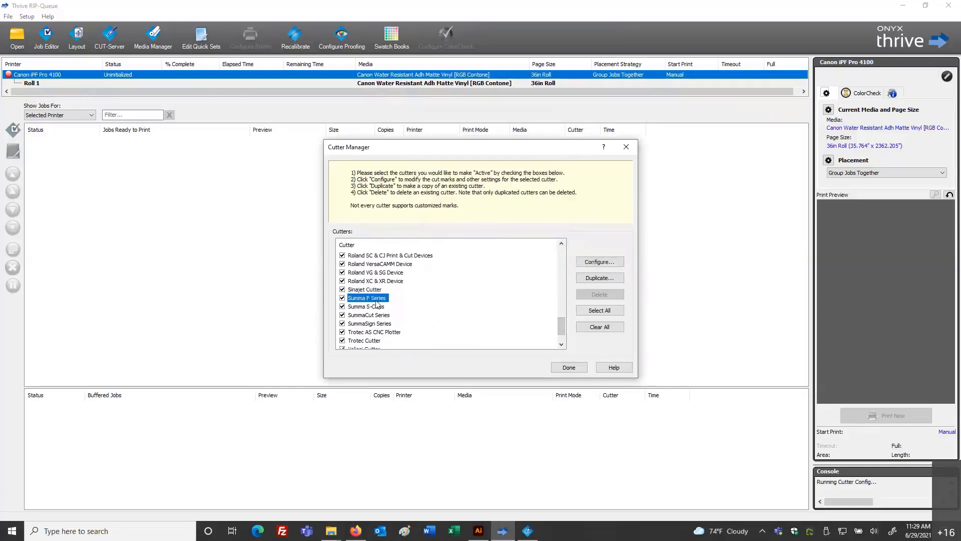
{"action": "left_click", "coordinate": [597, 262]}
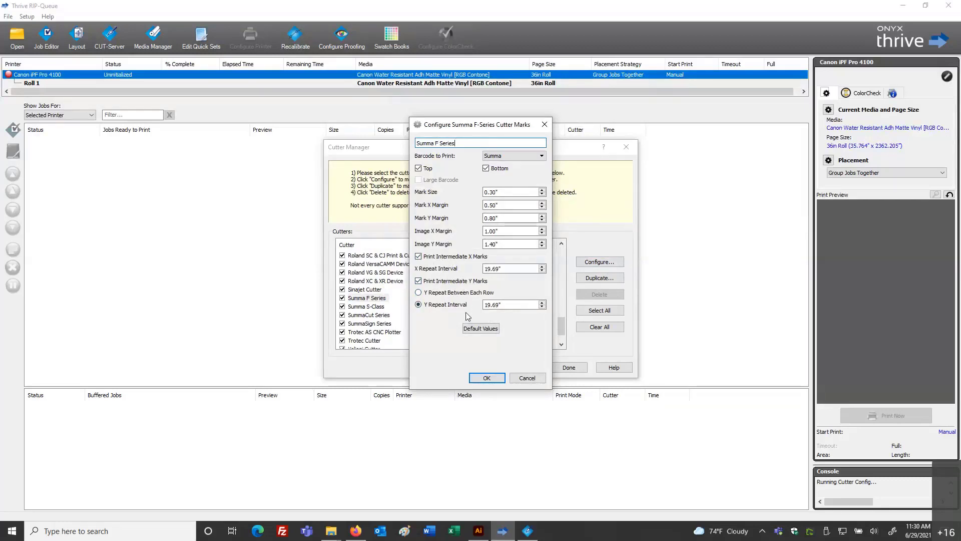
{"action": "left_click", "coordinate": [500, 380]}
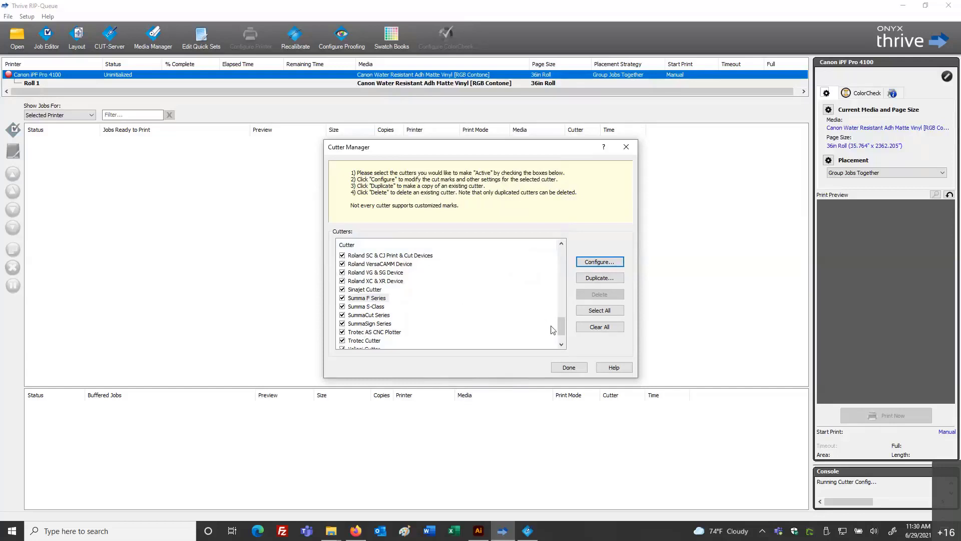
- Look through the full list of active cutters in the Cutter Manager and close it
{"action": "scroll", "coordinate": [560, 335], "scroll_direction": "down", "scroll_amount": 1}
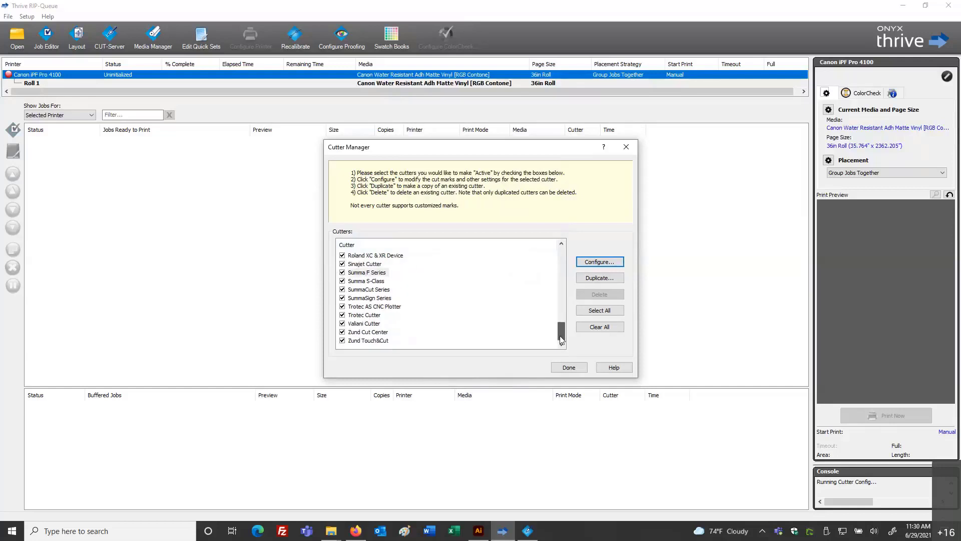
{"action": "left_click_drag", "start_coordinate": [559, 335], "coordinate": [531, 250]}
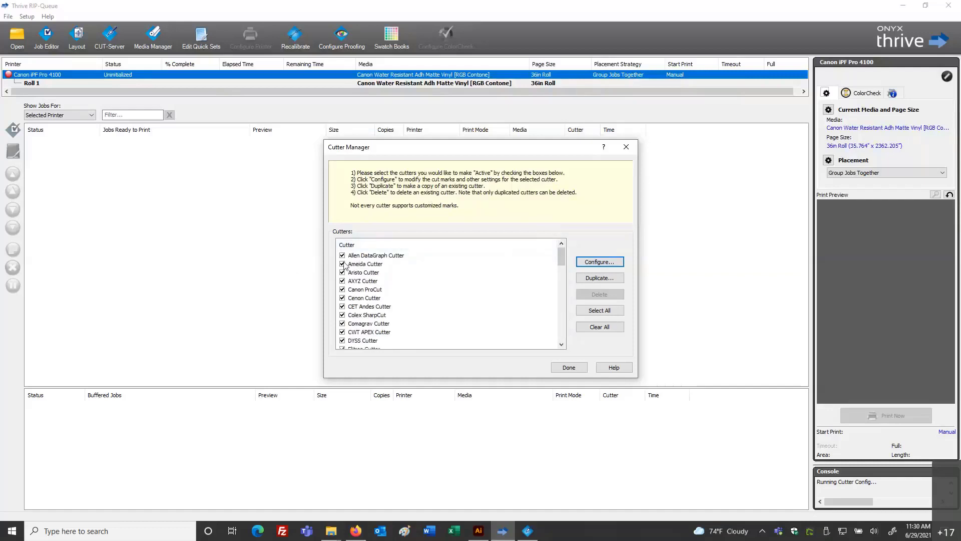
{"action": "left_click", "coordinate": [569, 368]}
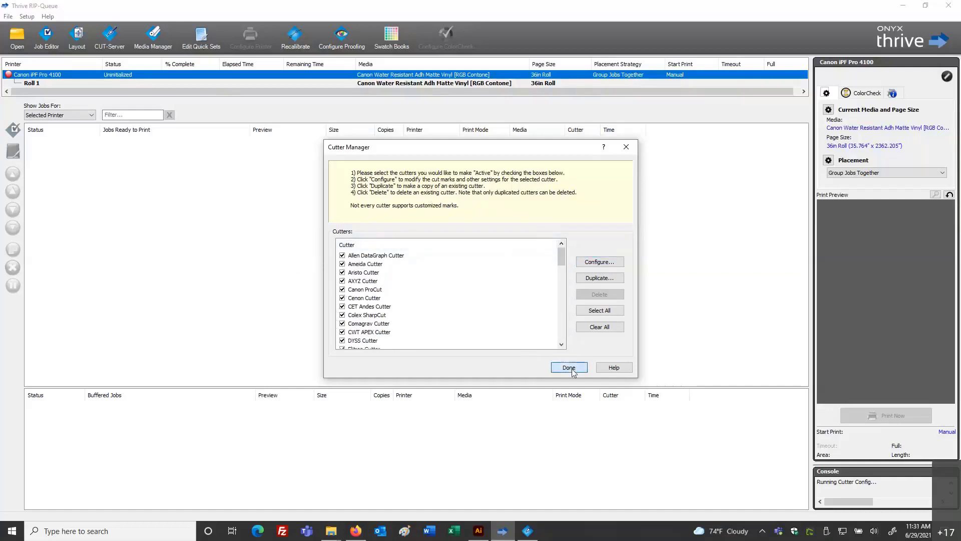
- Inspect the contour cutter choices in the Graphtec cutter quick set of the Canon iPF Pro 4100, and leave the quick set editor without saving
{"action": "left_click", "coordinate": [211, 46]}
{"action": "left_click", "coordinate": [510, 217]}
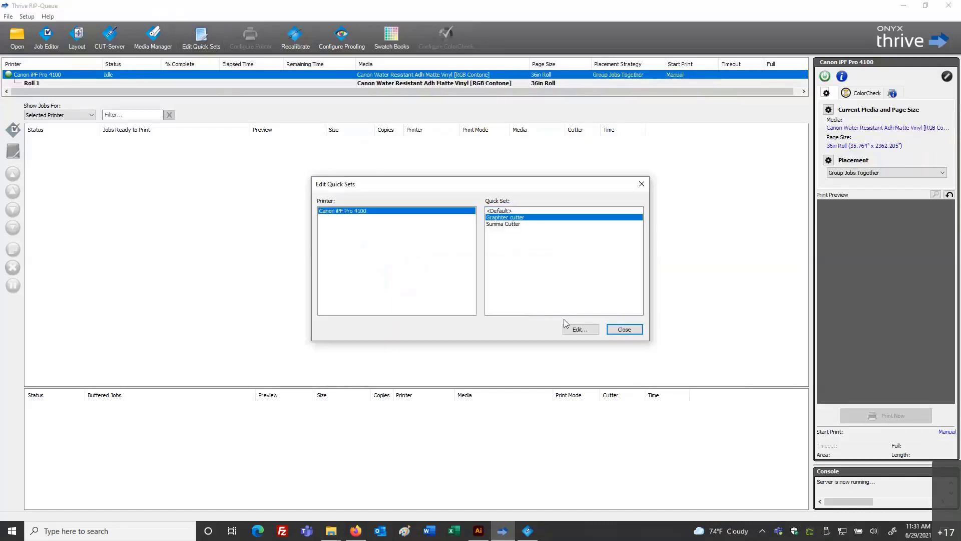
{"action": "left_click", "coordinate": [579, 329]}
{"action": "left_click", "coordinate": [411, 279]}
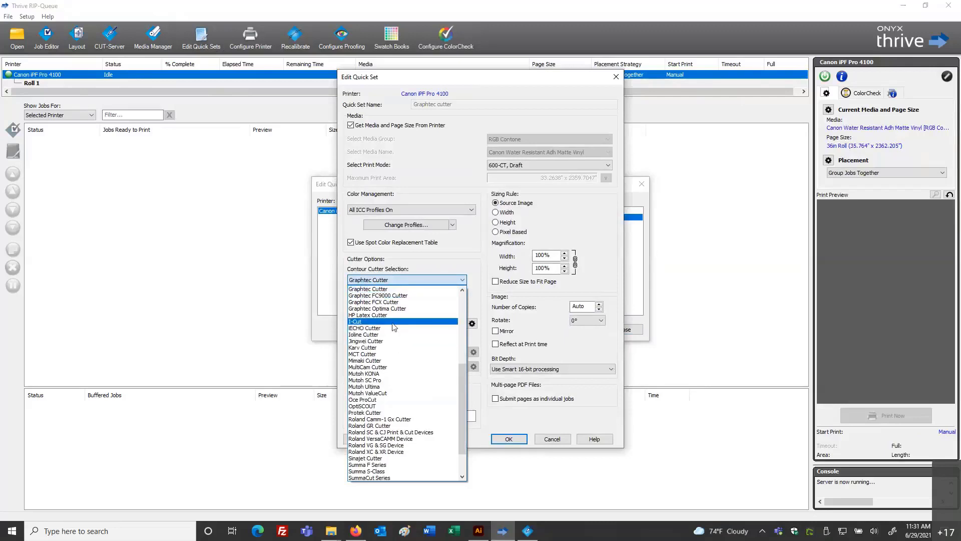
{"action": "left_click", "coordinate": [428, 263]}
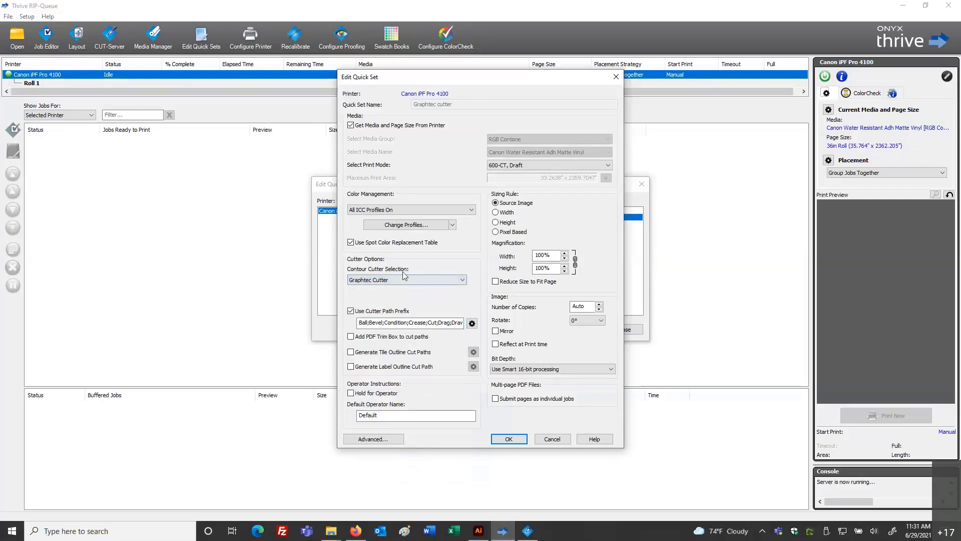
{"action": "left_click", "coordinate": [551, 438]}
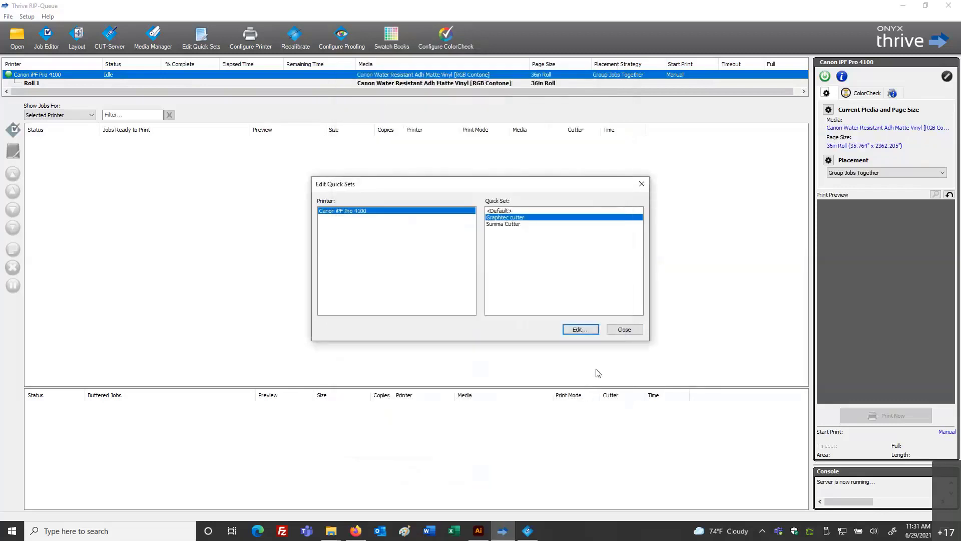
{"action": "left_click", "coordinate": [623, 329]}
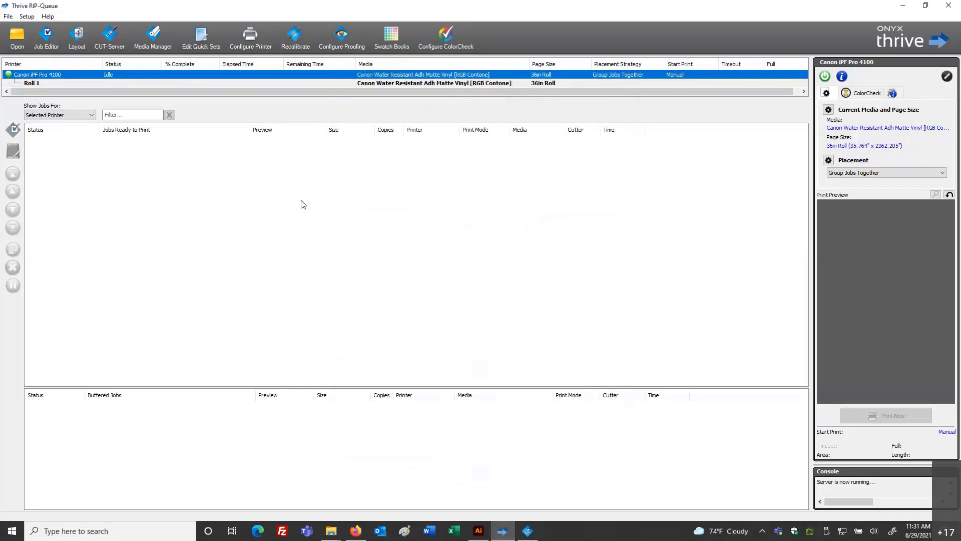